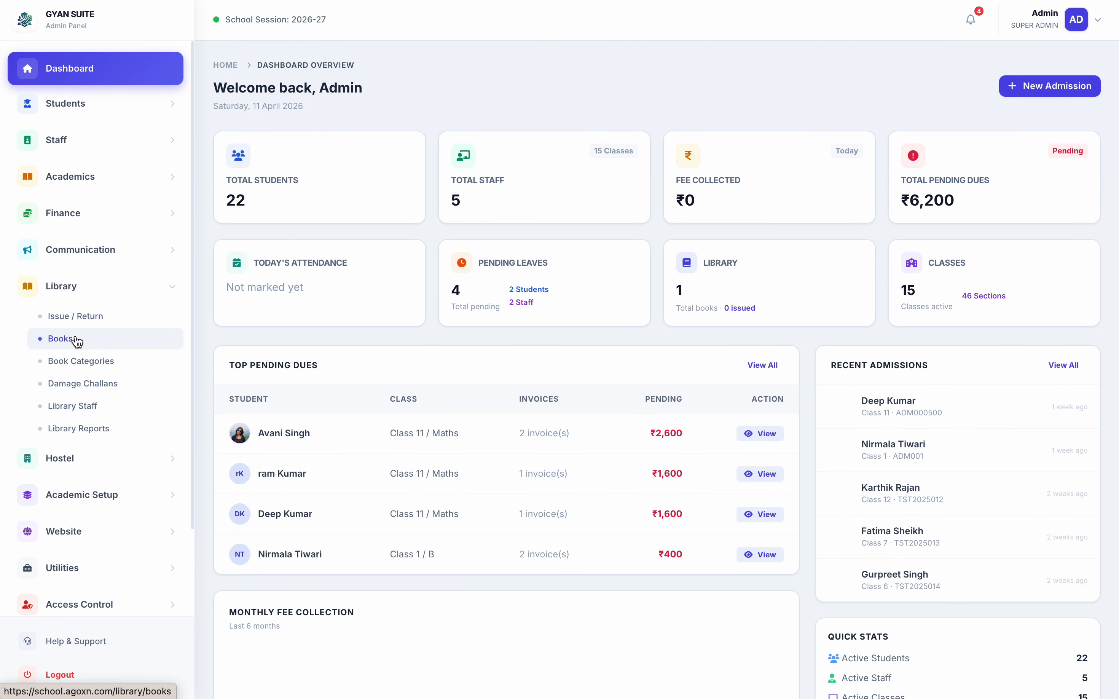
Open the library's book categories, review the fields for adding a category, and return to the category list without saving.
left_click(63, 367)
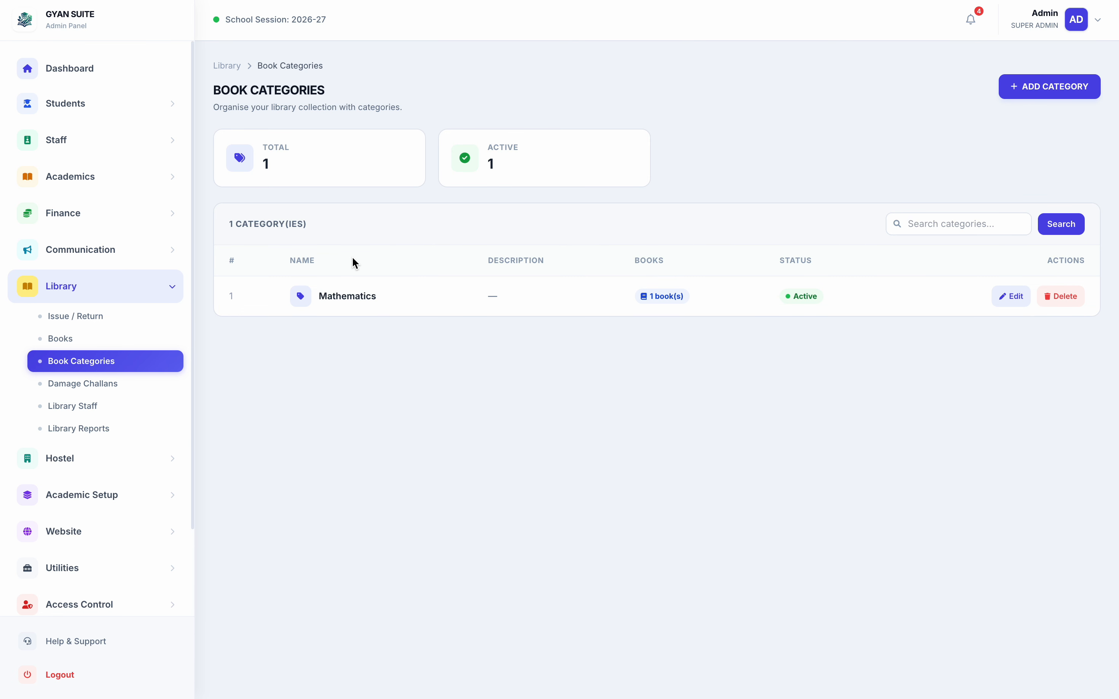
left_click(1033, 98)
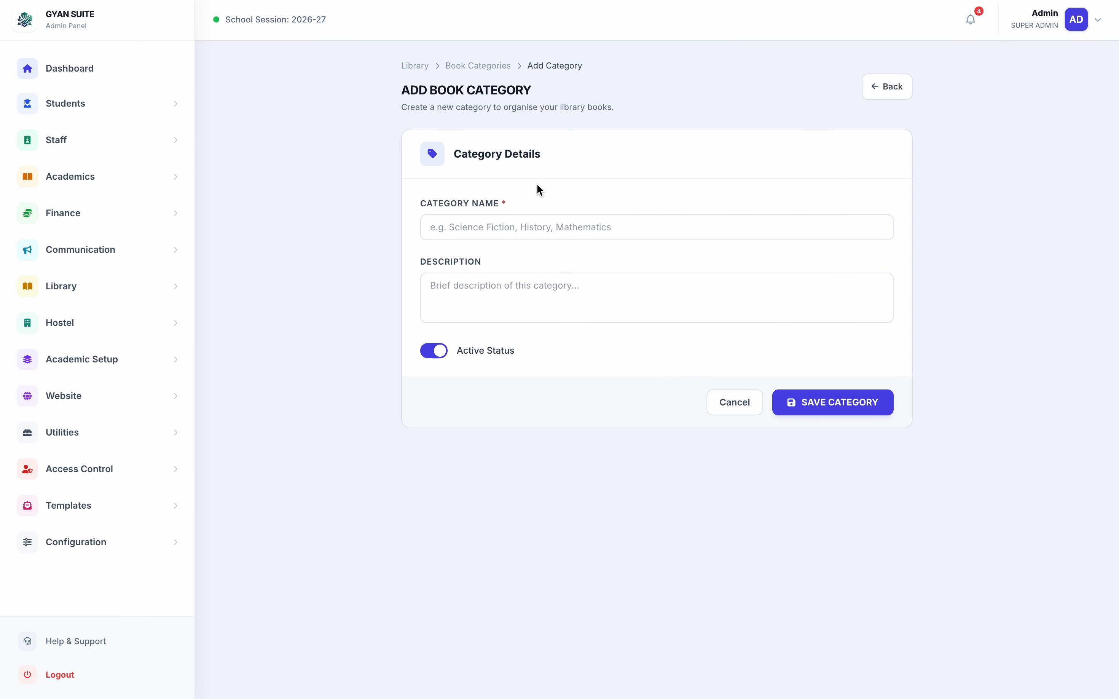
left_click(442, 220)
left_click(441, 313)
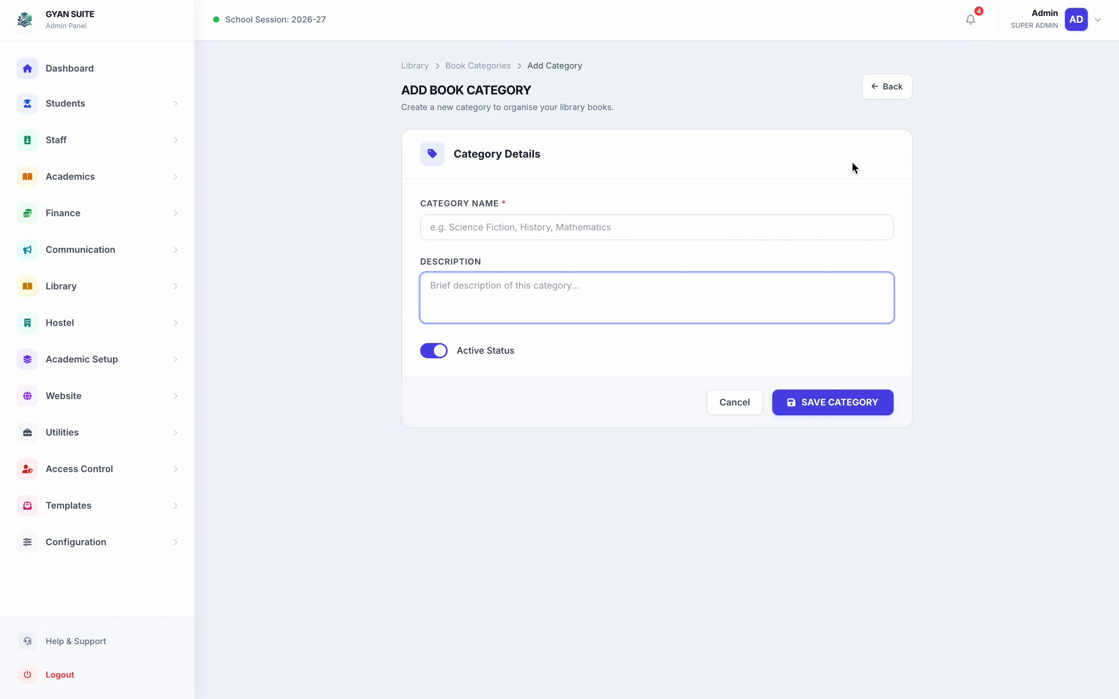
left_click(888, 96)
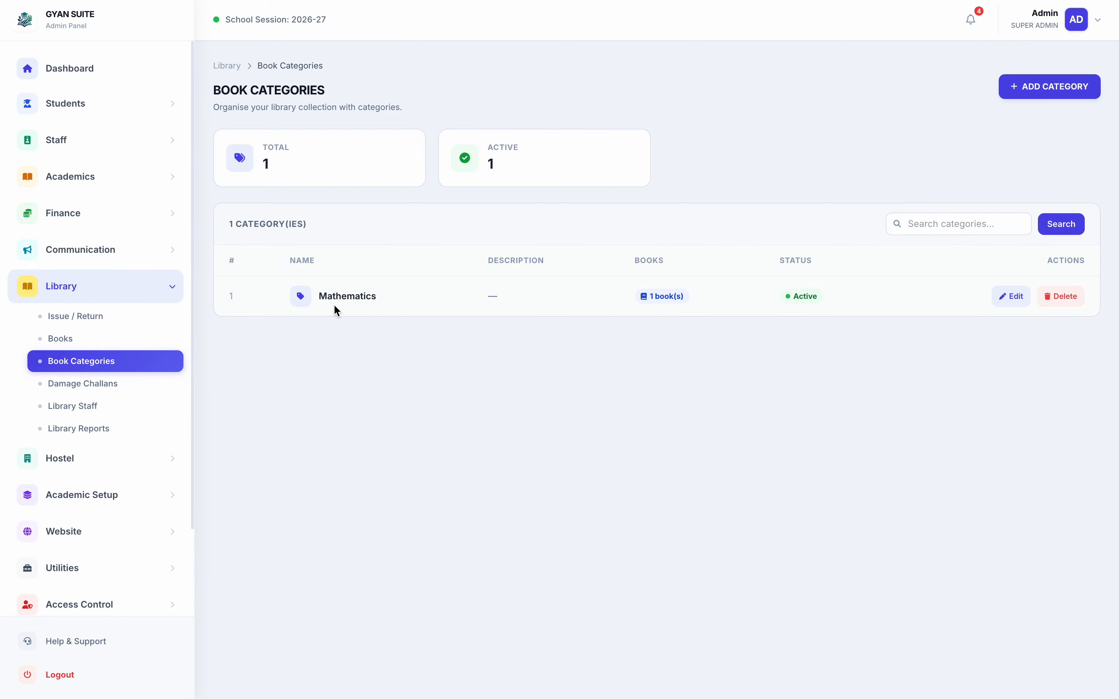
Open the library's book list, examine the new-book form's fields from title to cover image, and cancel it without saving.
left_click(71, 342)
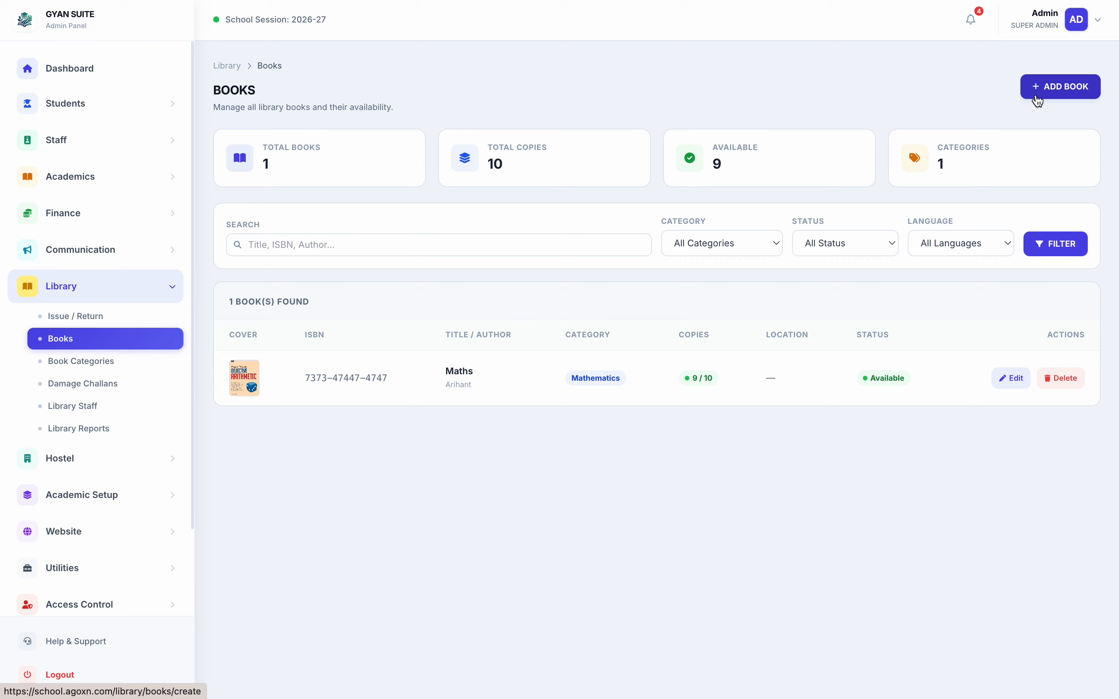
left_click(1057, 96)
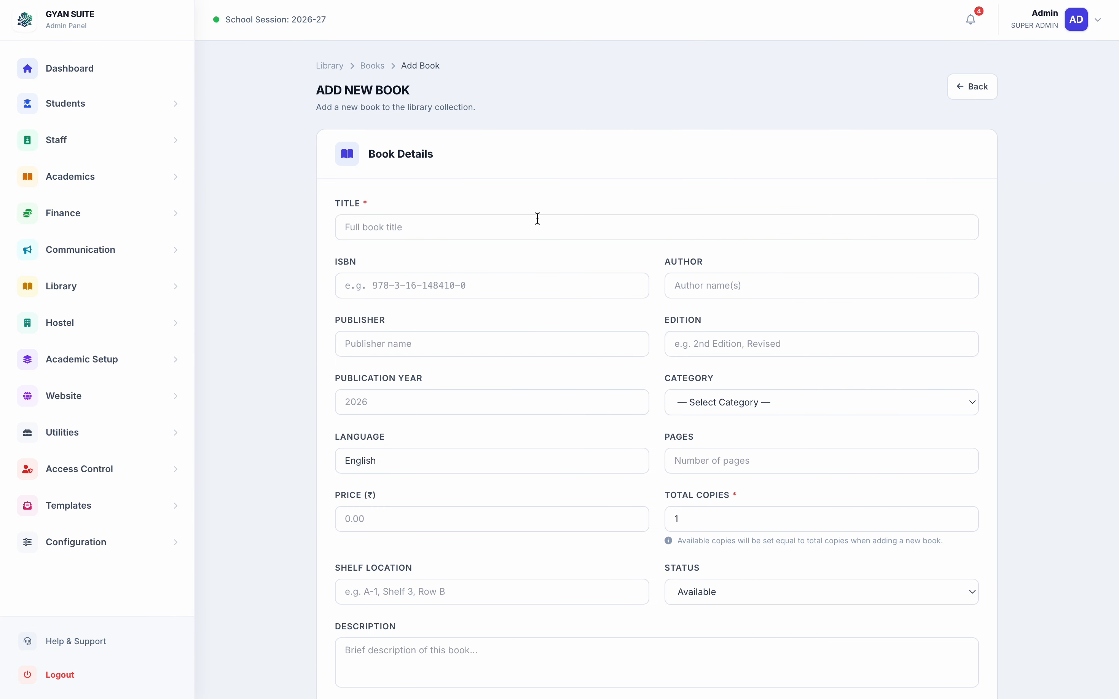
left_click(404, 223)
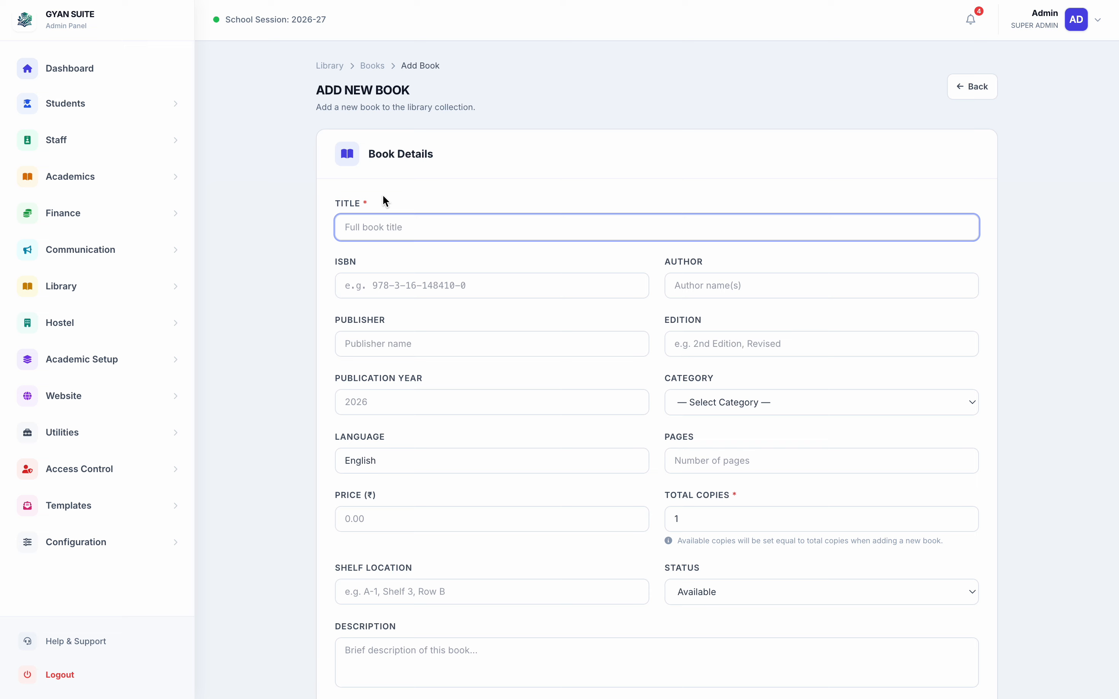
left_click(363, 294)
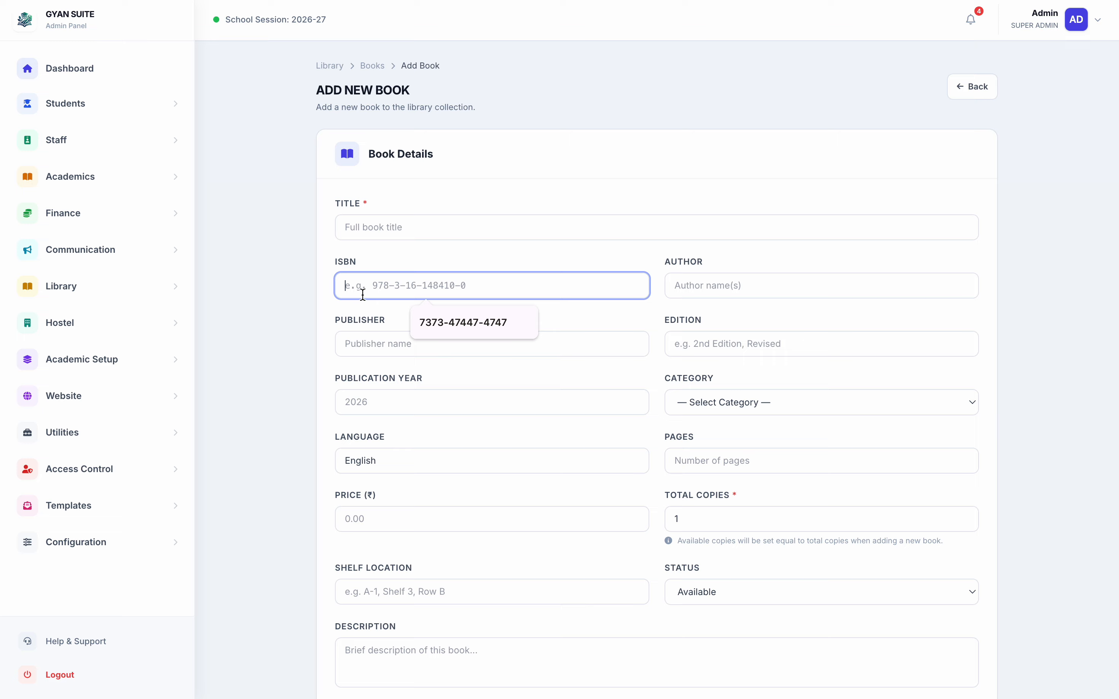
left_click(340, 365)
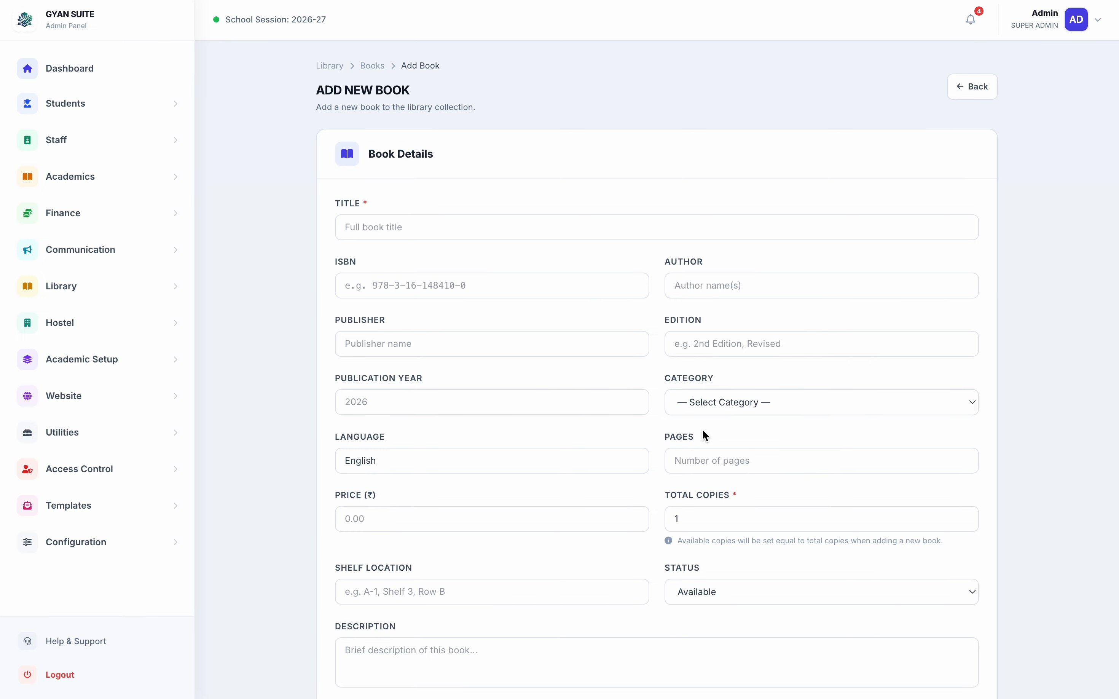
left_click(706, 397)
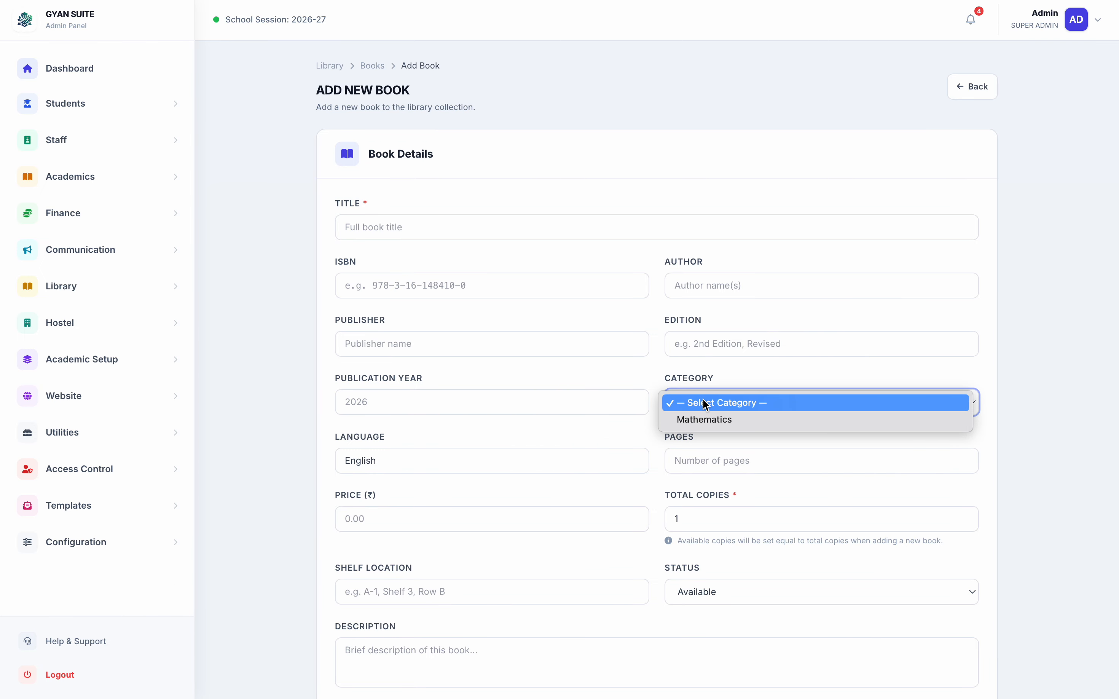
left_click(637, 429)
left_click(521, 461)
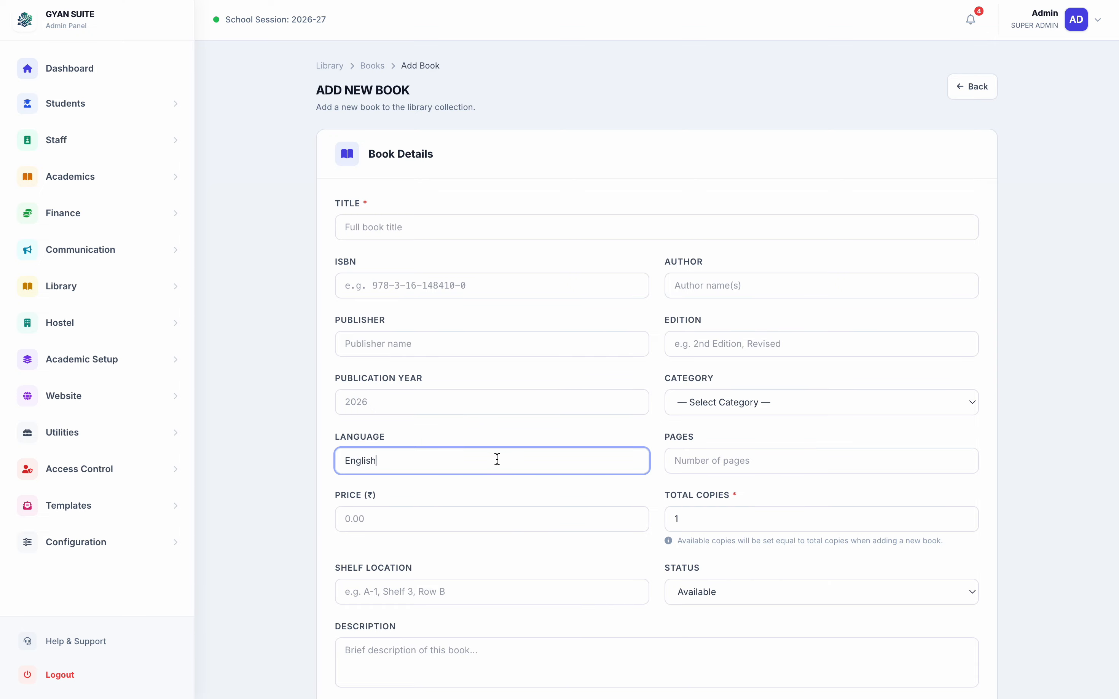
left_click(724, 460)
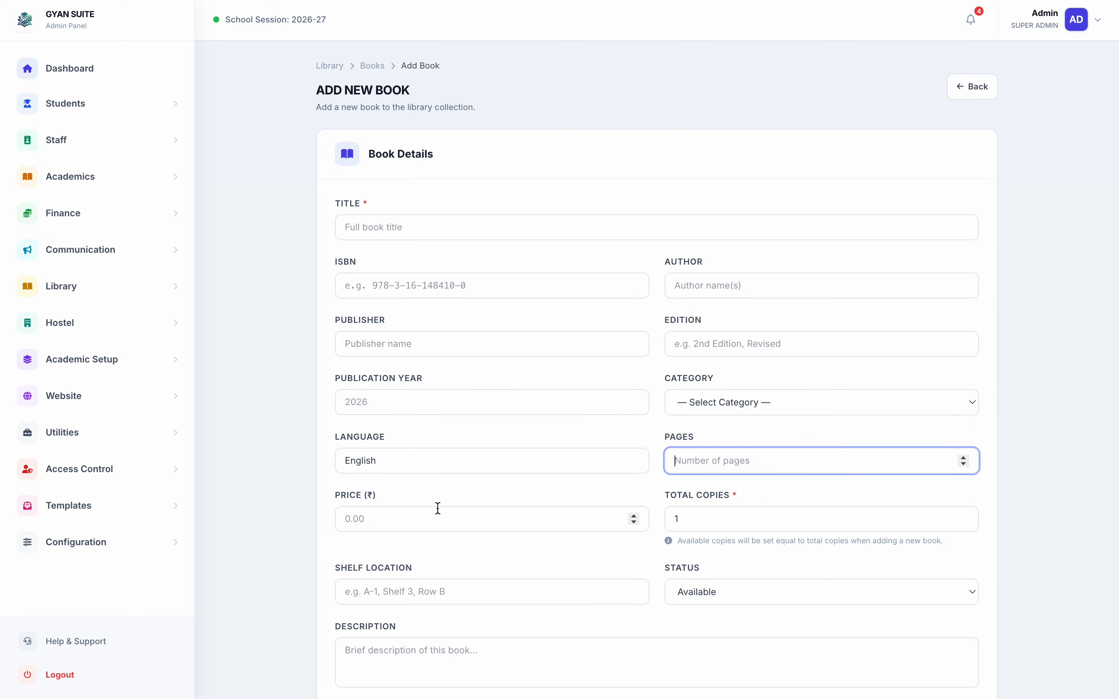
scroll(683, 509, "down", 3)
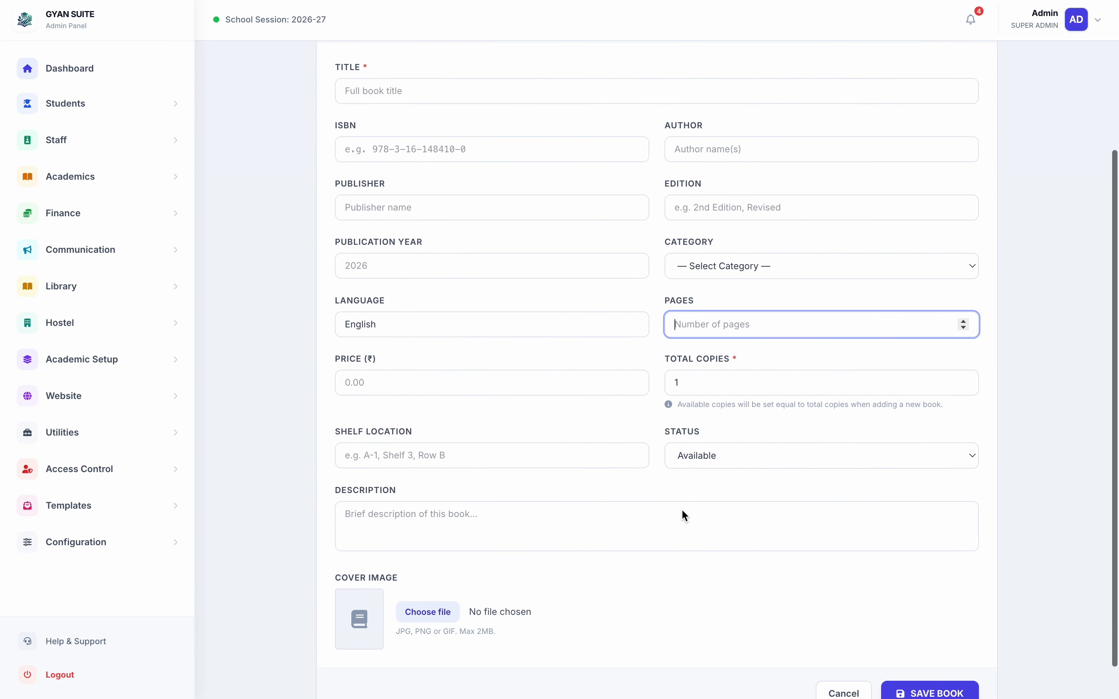
left_click(687, 378)
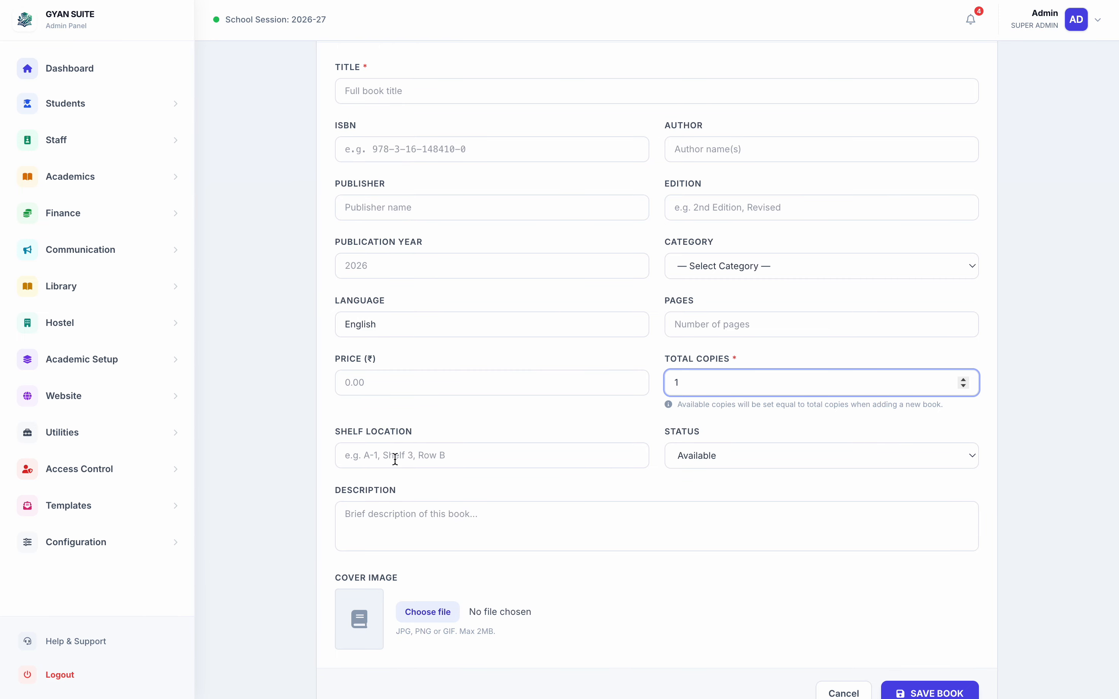
left_click(415, 521)
scroll(393, 591, "down", 1)
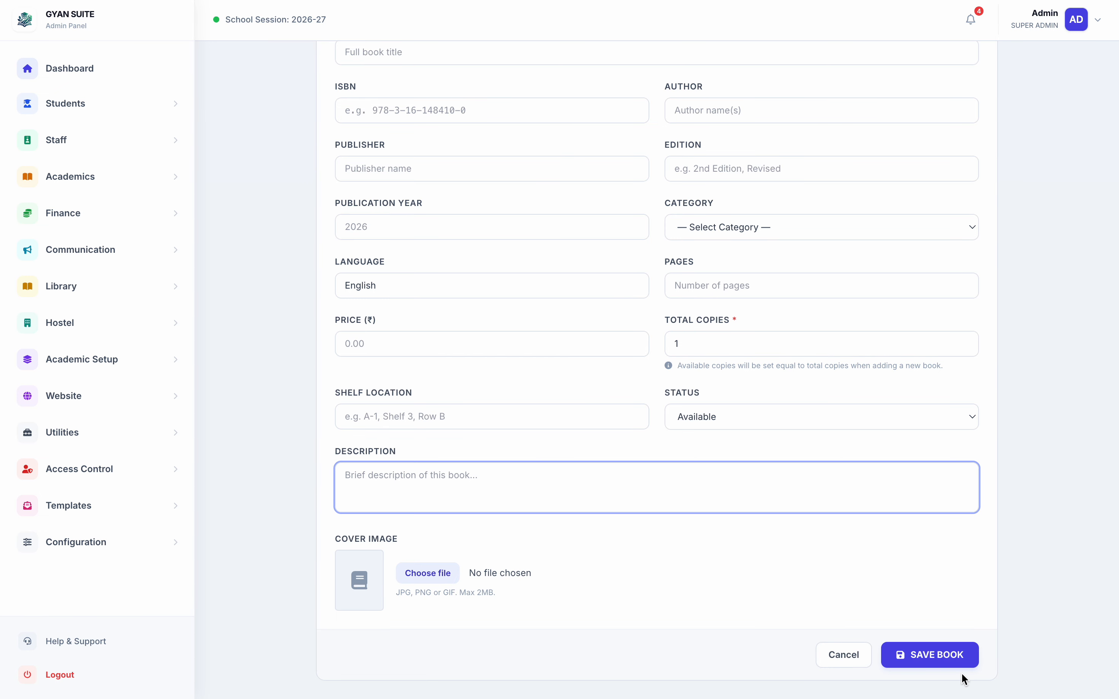
left_click(858, 661)
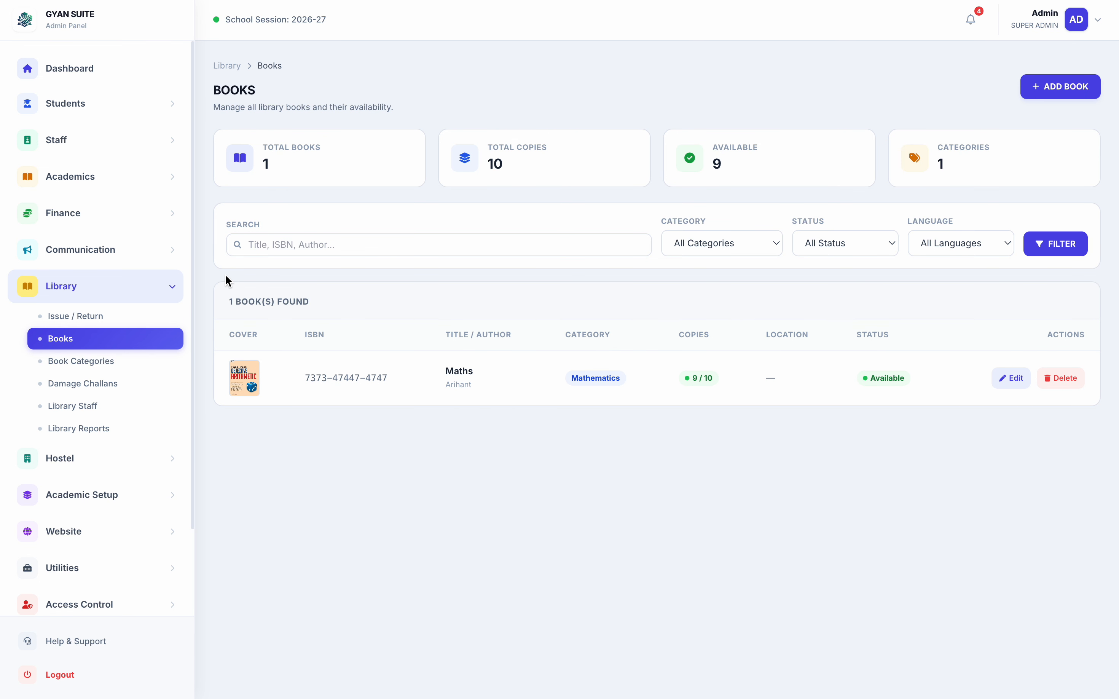
Examine the book list's search field and its category, status and language filter options.
left_click(292, 238)
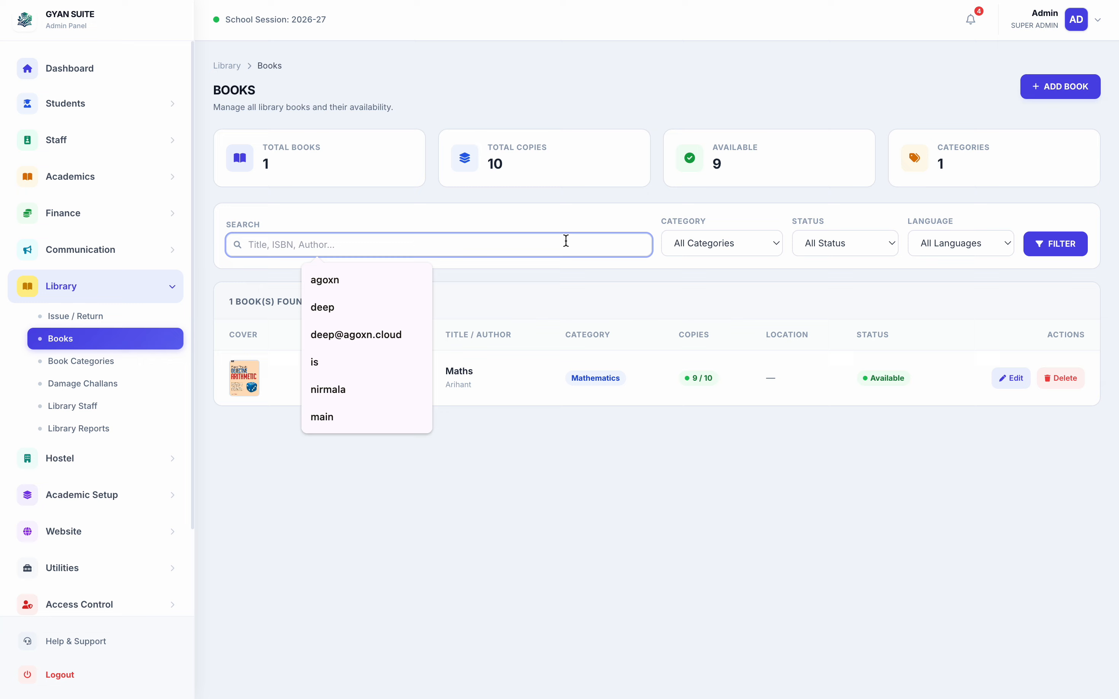
left_click(736, 244)
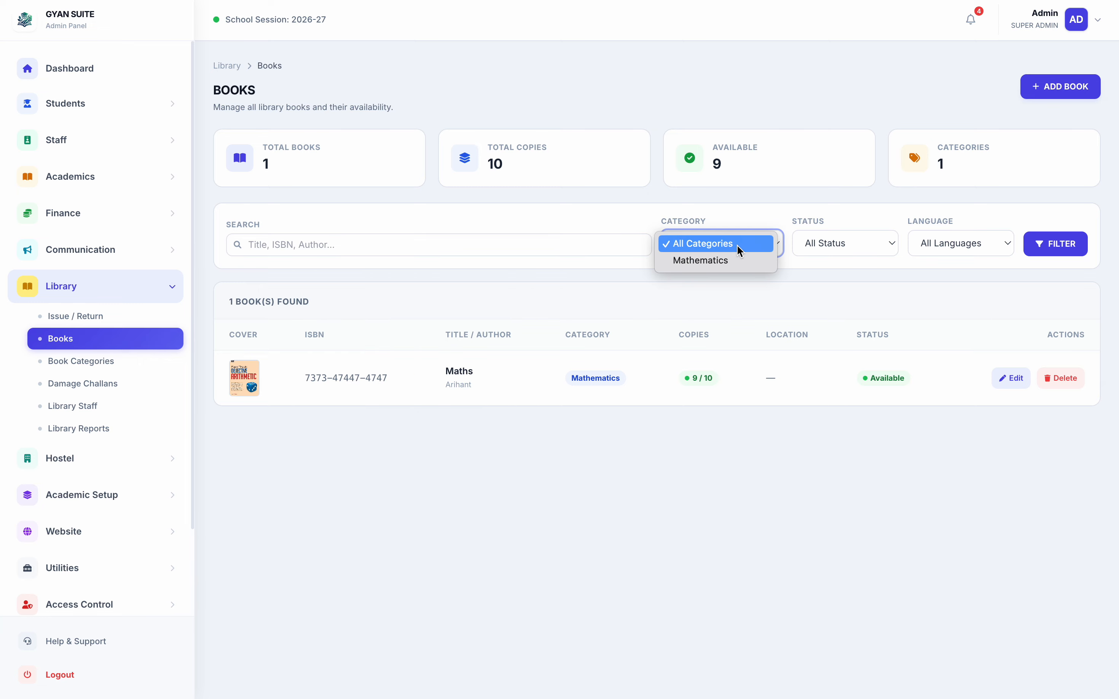
left_click(786, 217)
left_click(831, 245)
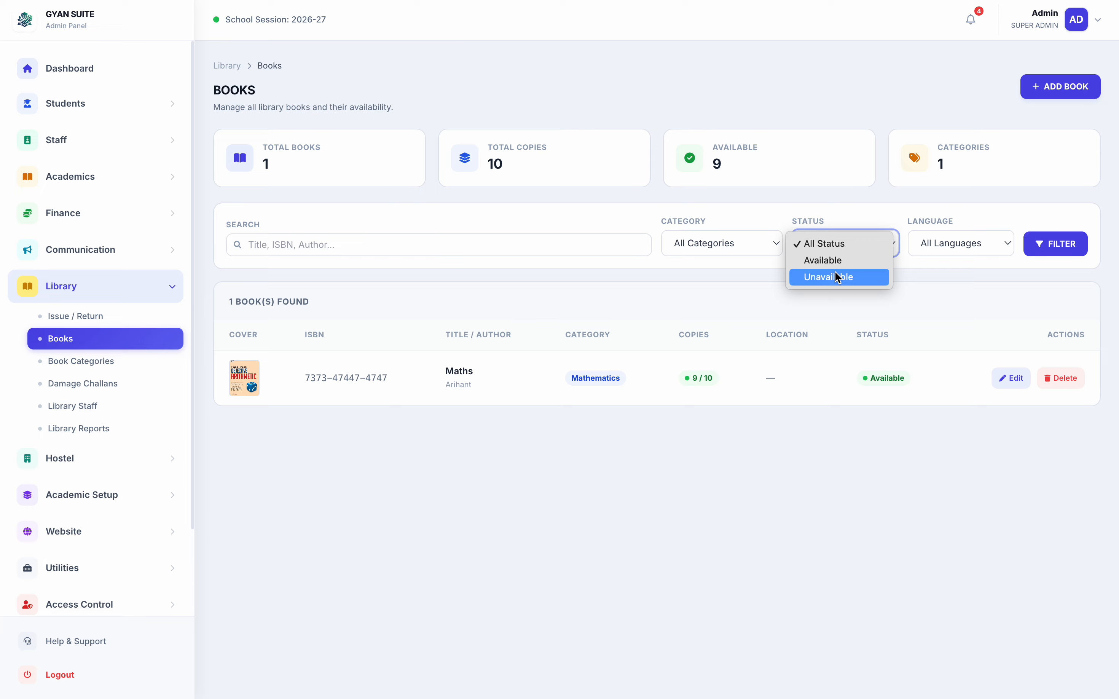
left_click(946, 261)
left_click(948, 248)
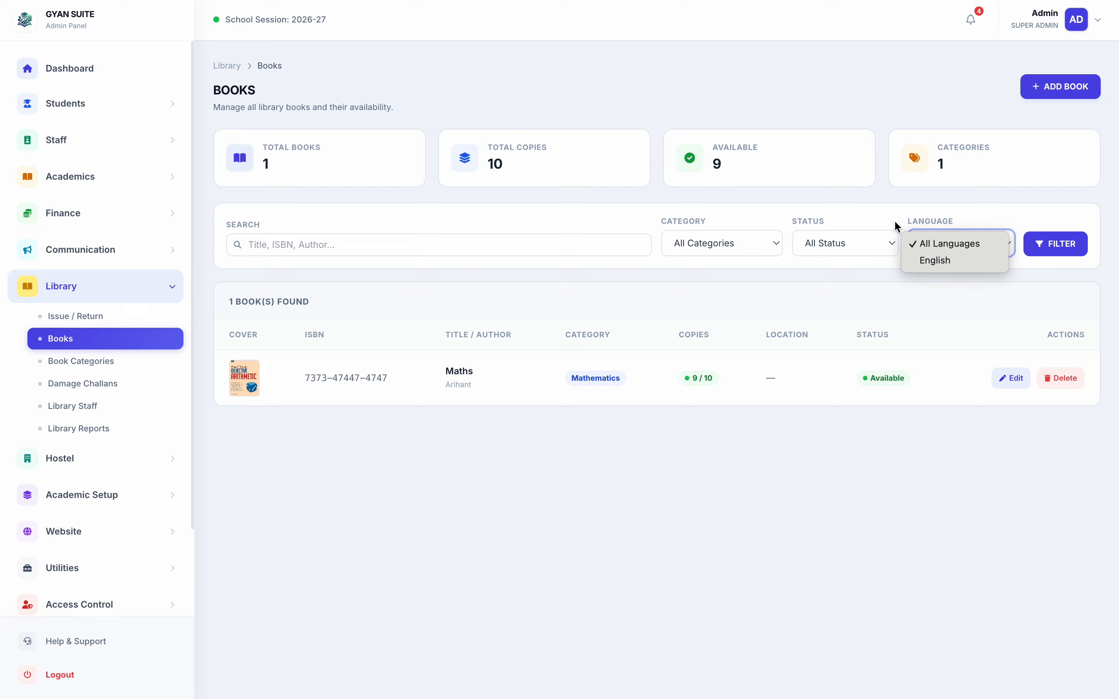
left_click(881, 216)
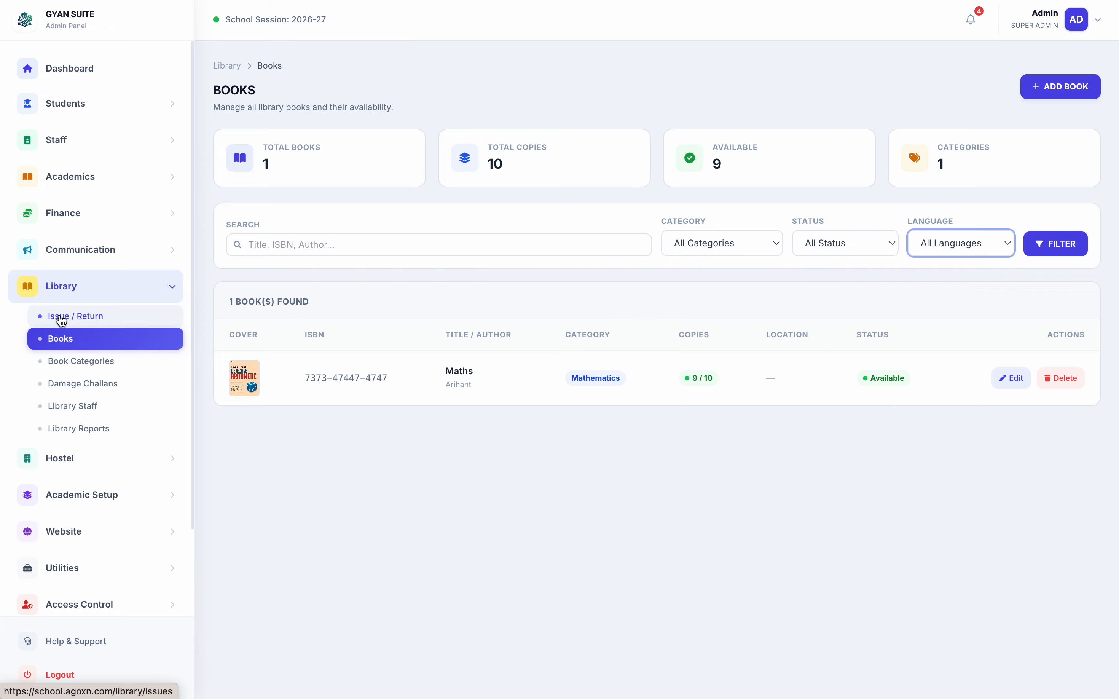
Start a new book issue from the library's issue and return records, and select the Maths book.
left_click(85, 318)
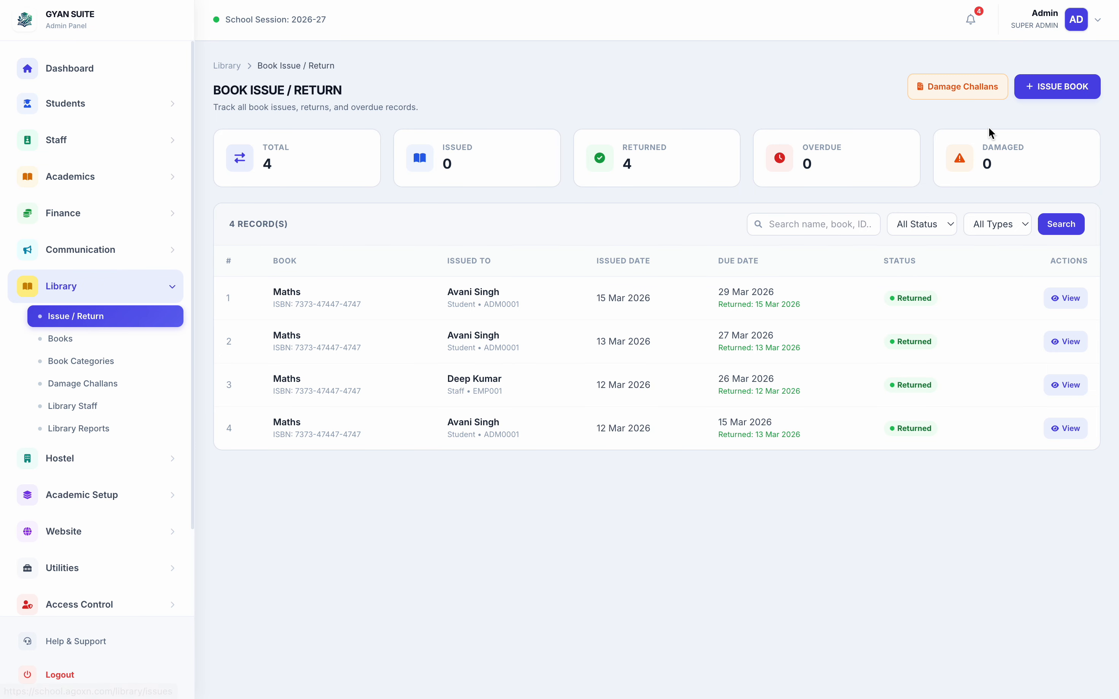
left_click(1057, 95)
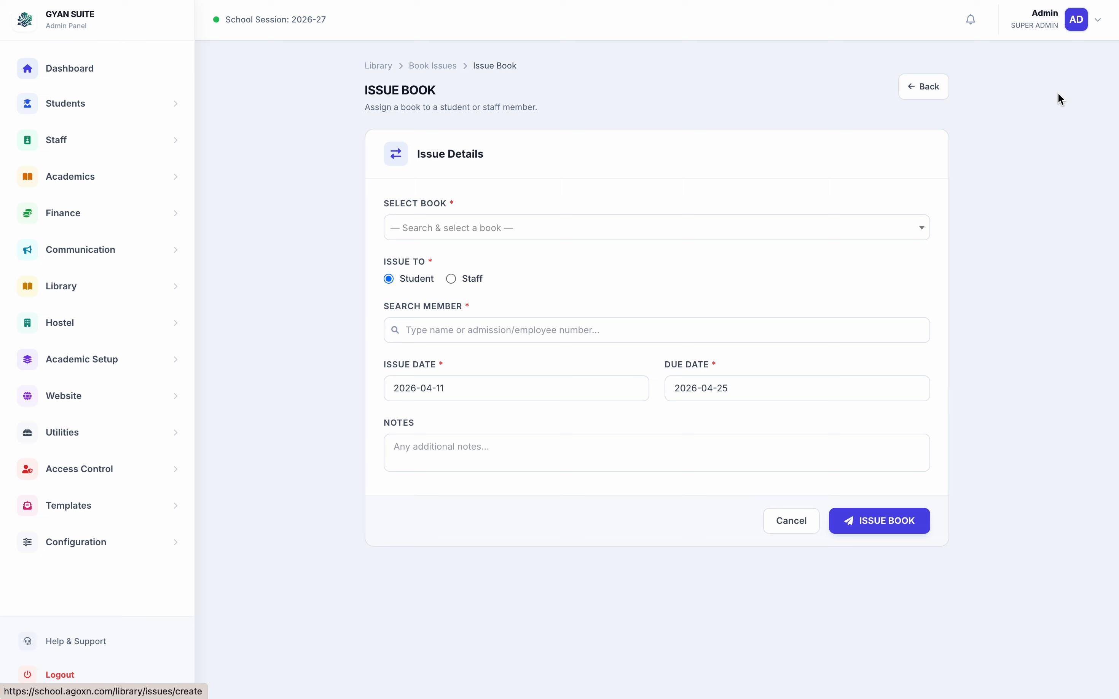
double_click(449, 156)
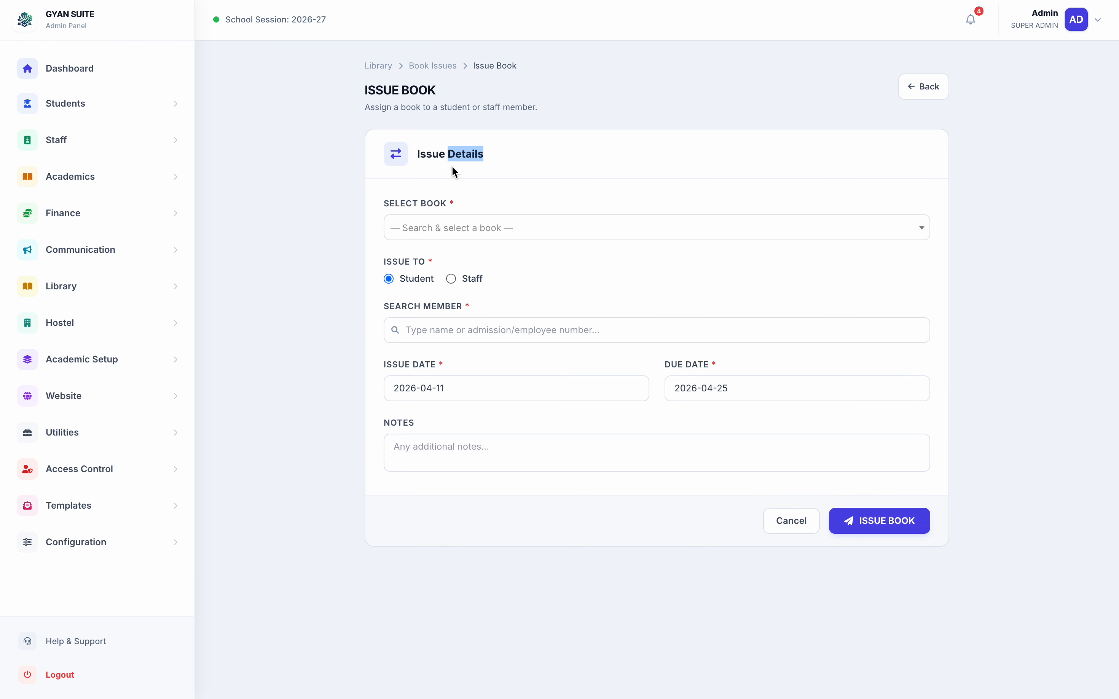
left_click(439, 226)
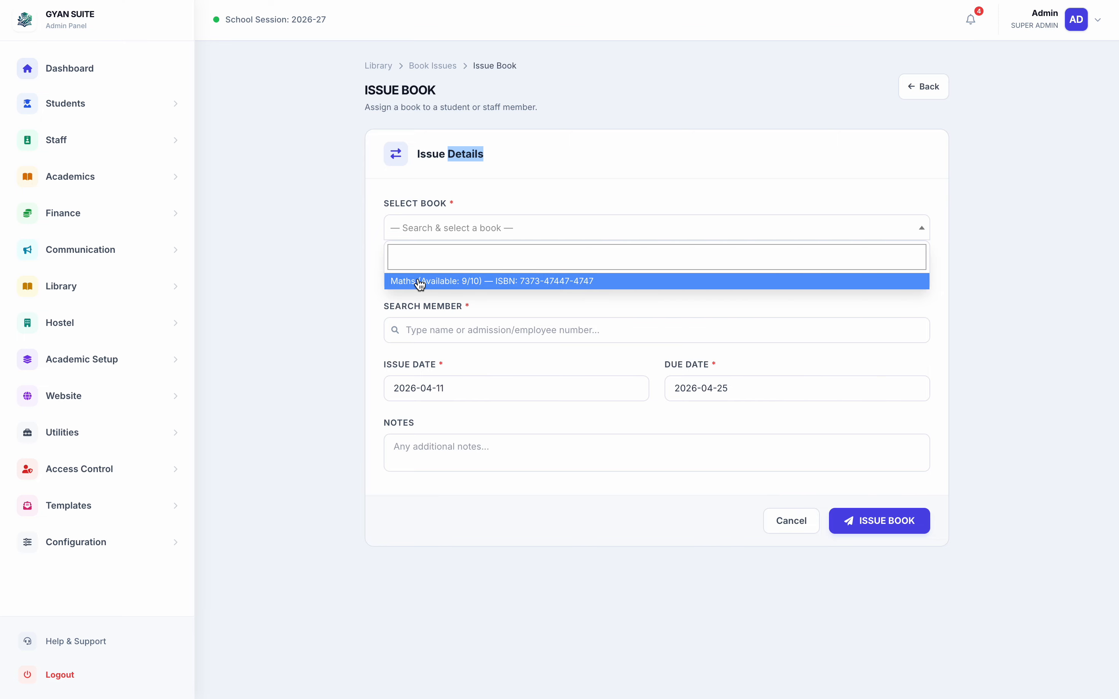
left_click(420, 258)
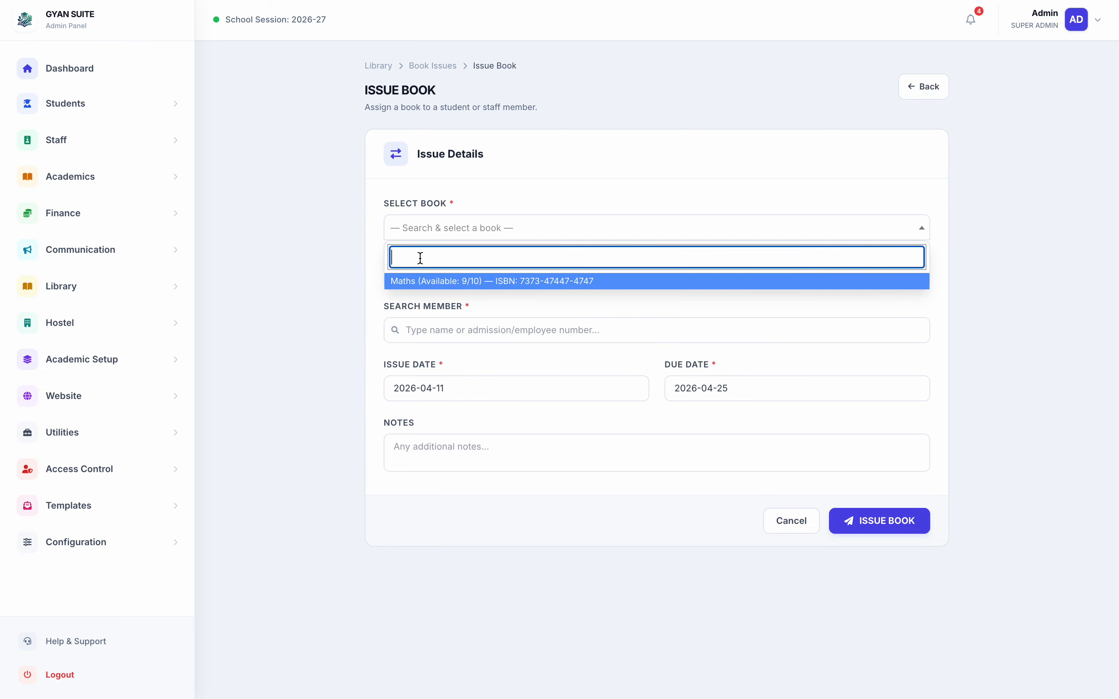
left_click(407, 282)
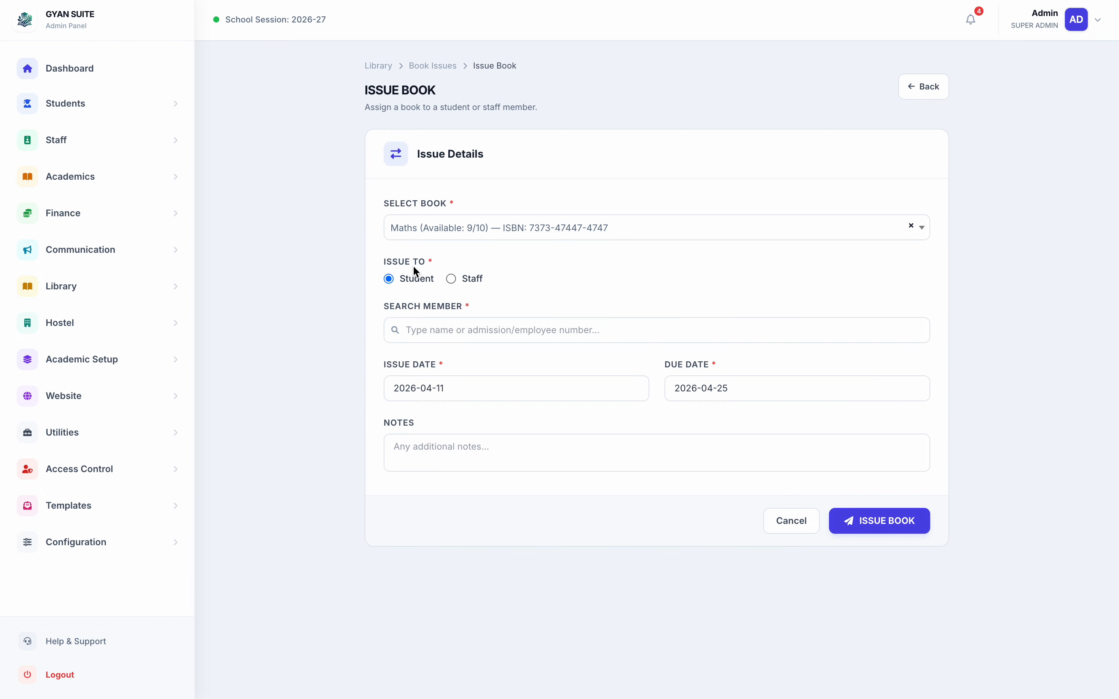
Set the issue recipient to Student, search by the student's name, and select the matching student.
left_click(452, 278)
left_click(388, 279)
left_click(416, 330)
type("av")
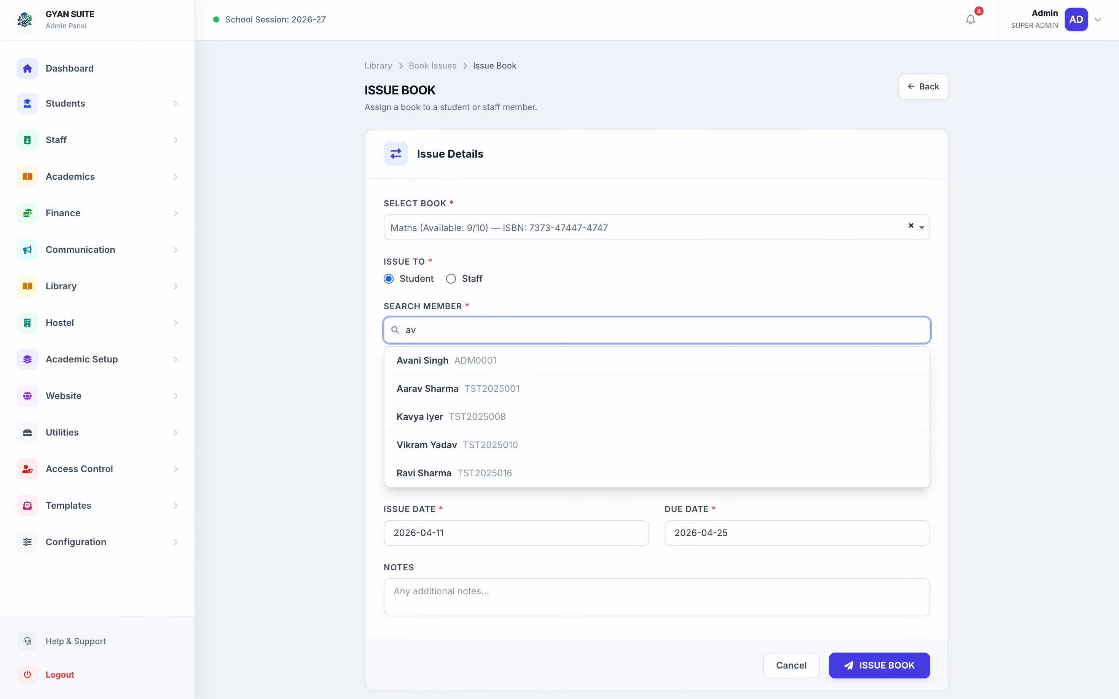
left_click(451, 360)
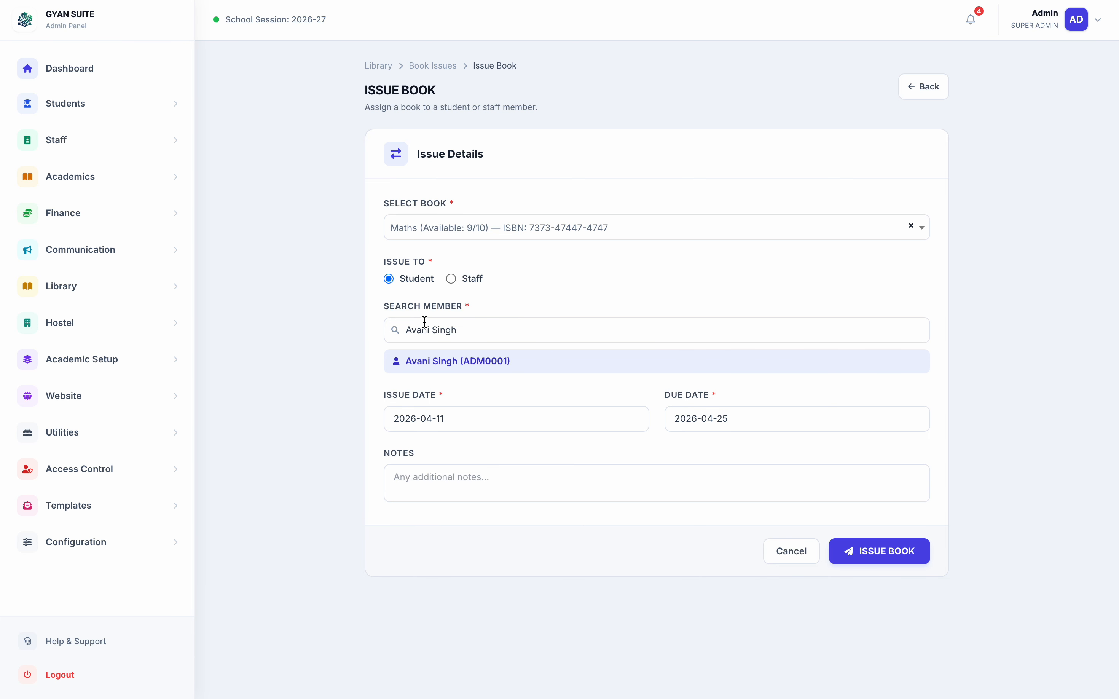
Switch the issue recipient to Staff, search by the employee's name, and select the matching staff member.
left_click(450, 279)
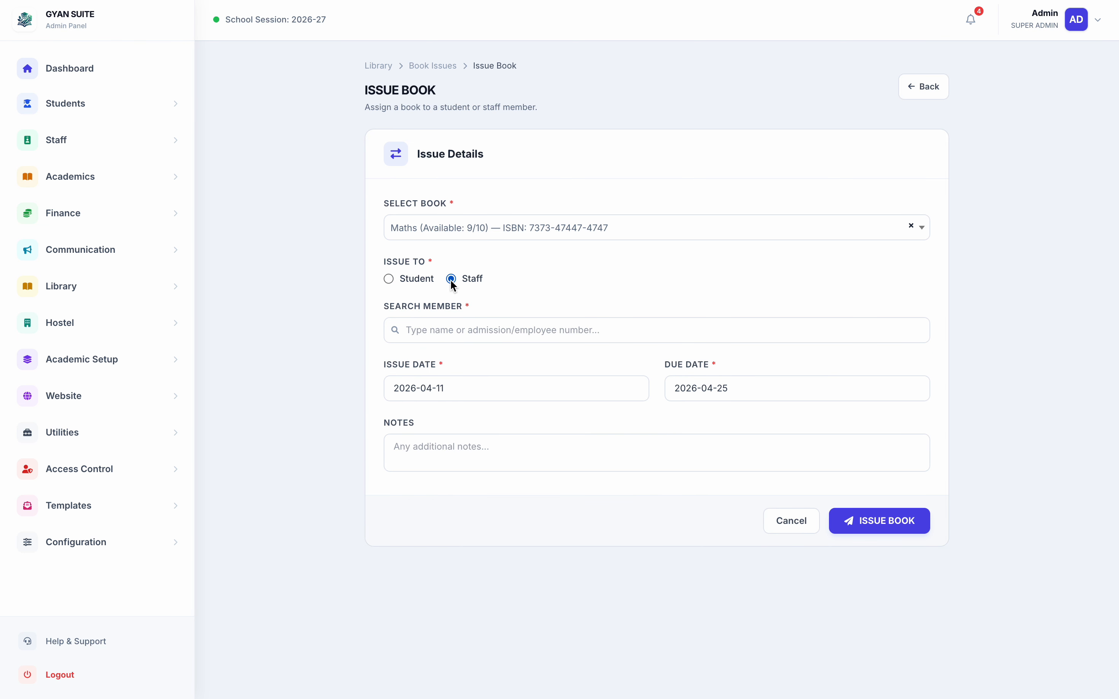
left_click(422, 330)
type("deep")
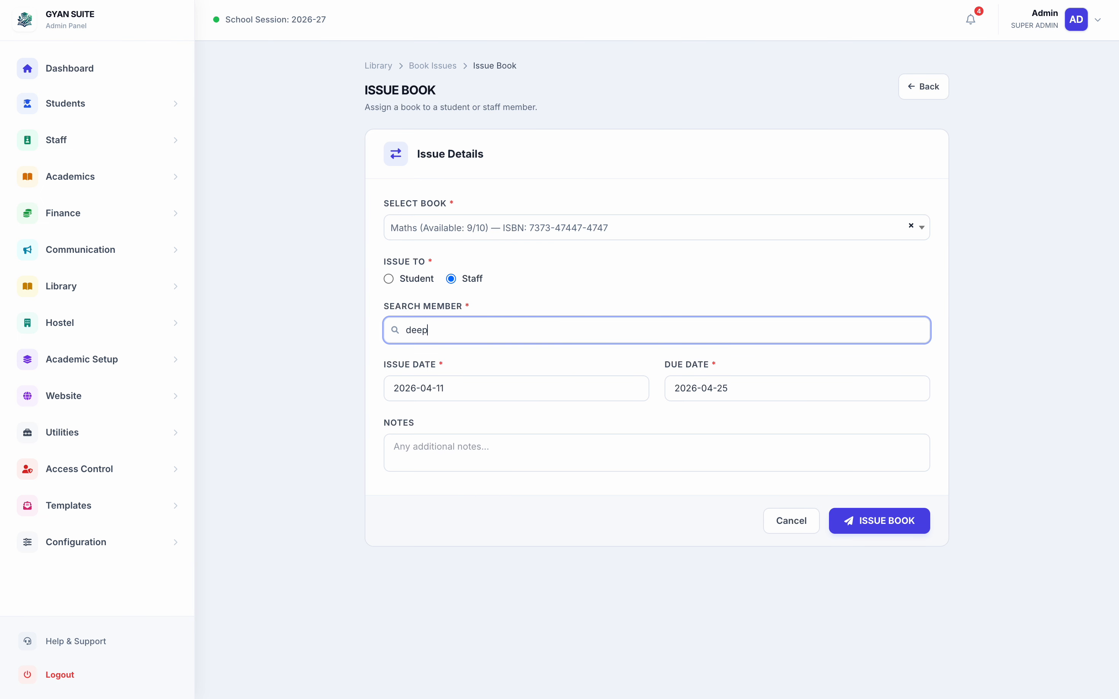
left_click(426, 362)
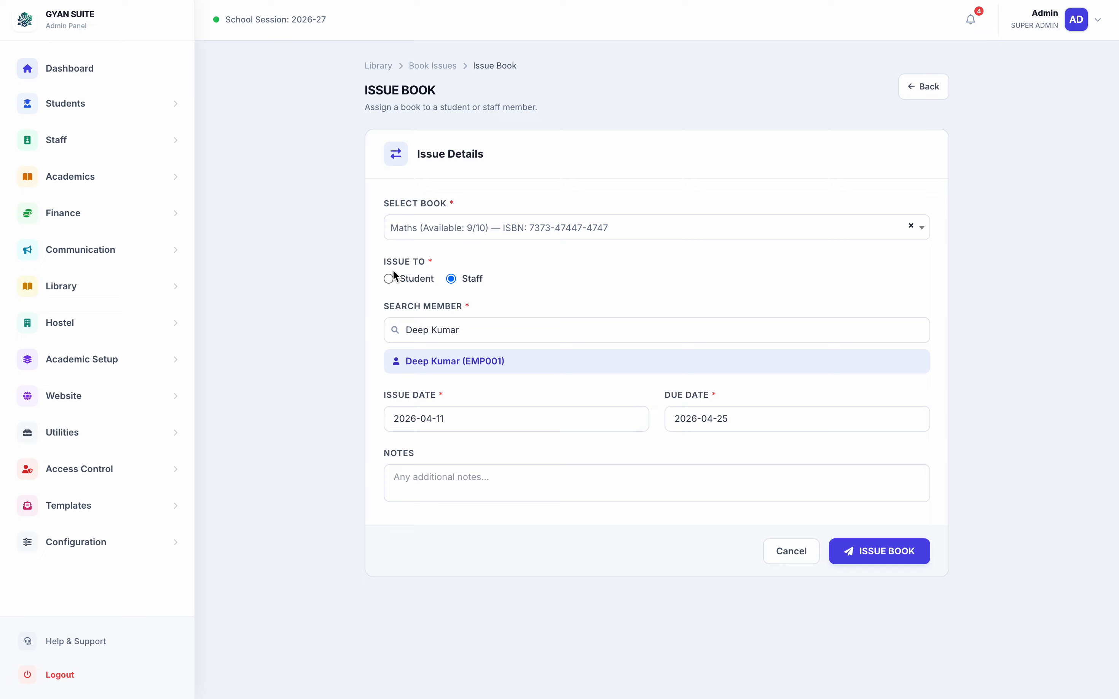
Switch the issue recipient back to Student, search by the student's name, and select the matching student.
left_click(389, 279)
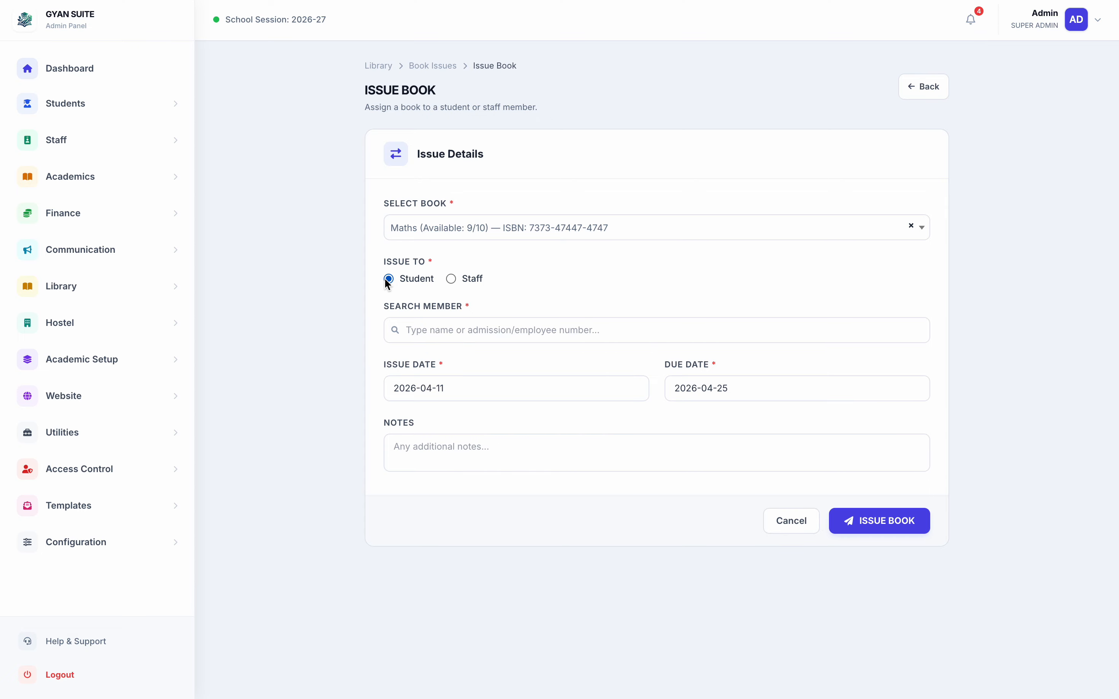
left_click(453, 329)
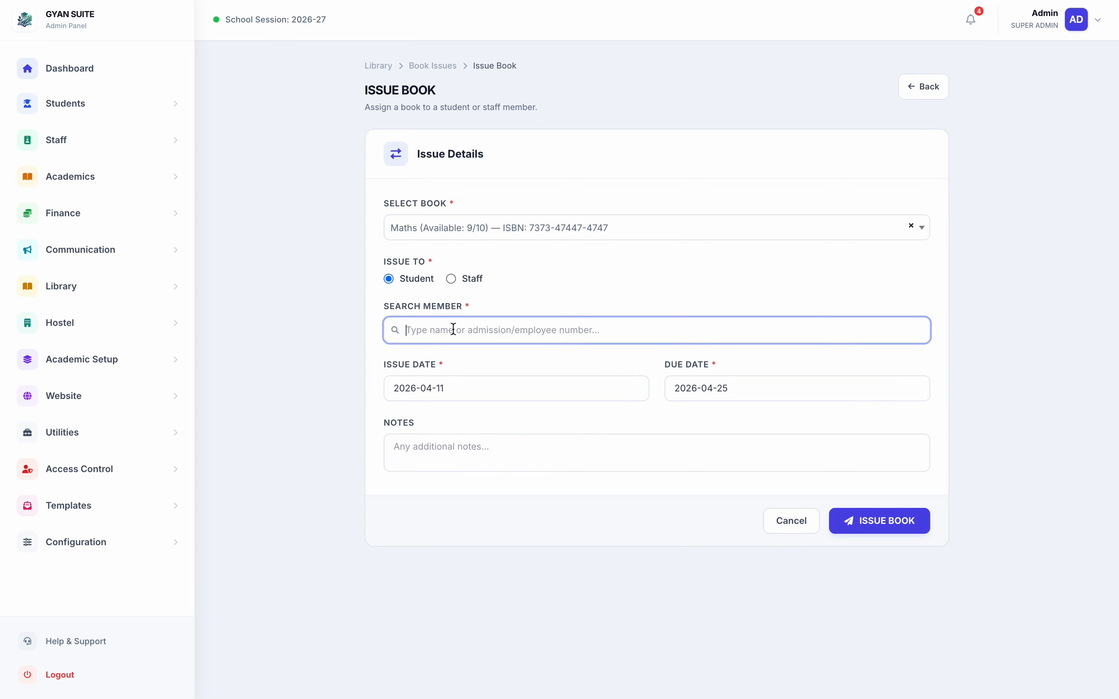
type("av")
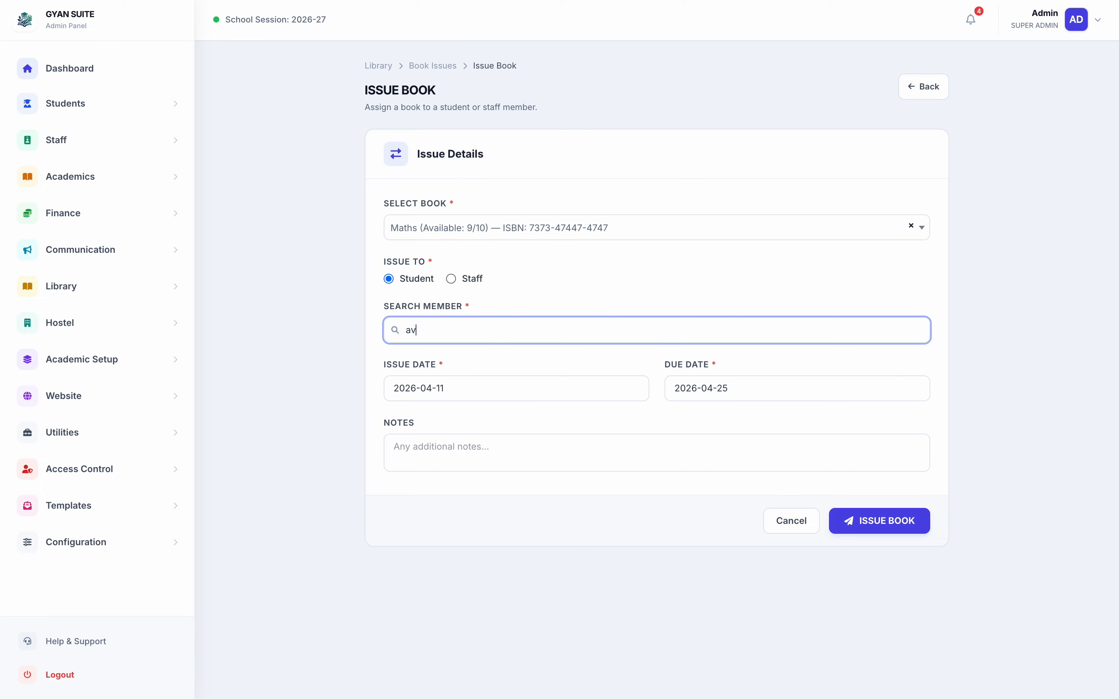
left_click(460, 359)
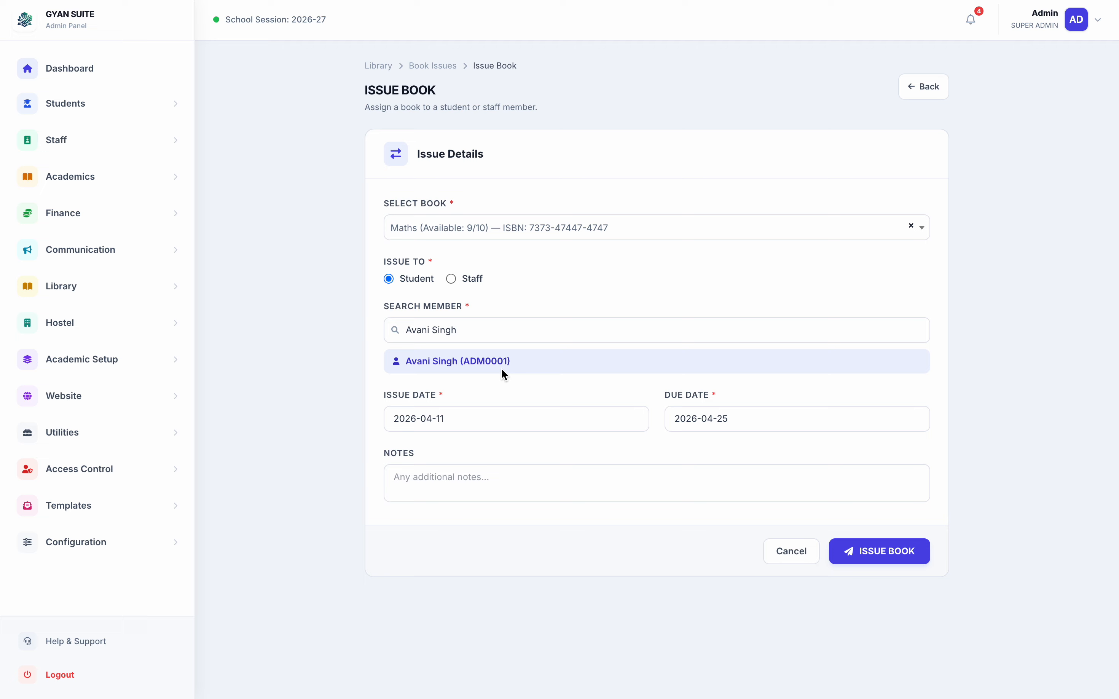
Set the due date to 2026-04-14, leave the notes empty, and issue the Maths book to the selected student.
double_click(407, 397)
left_click(450, 418)
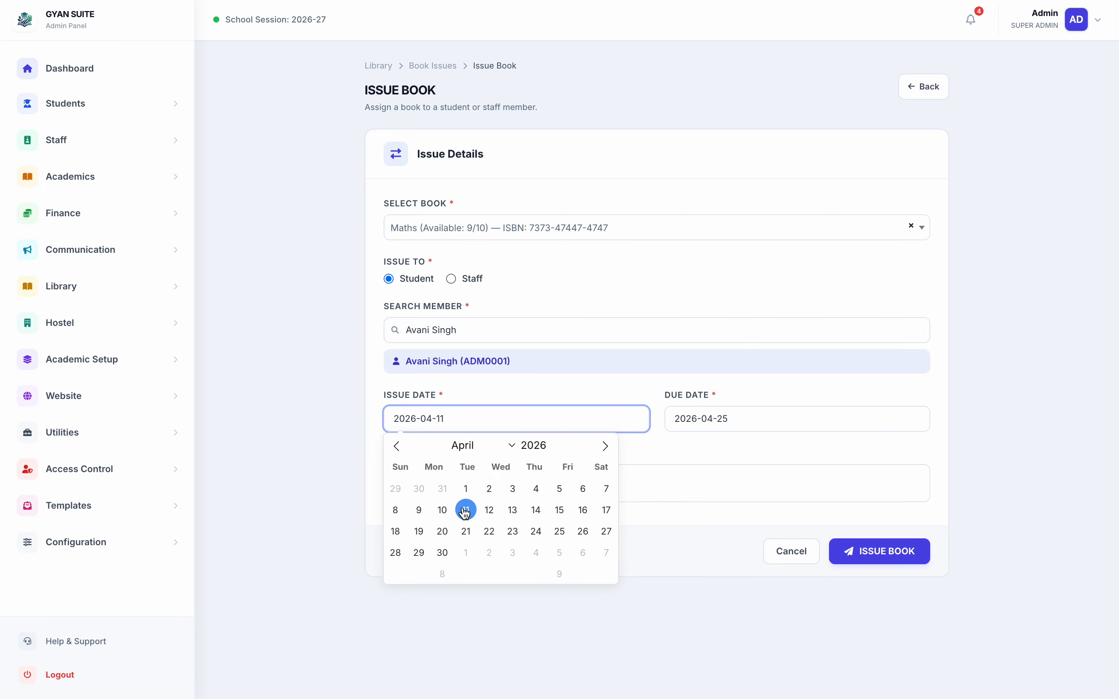
left_click(661, 397)
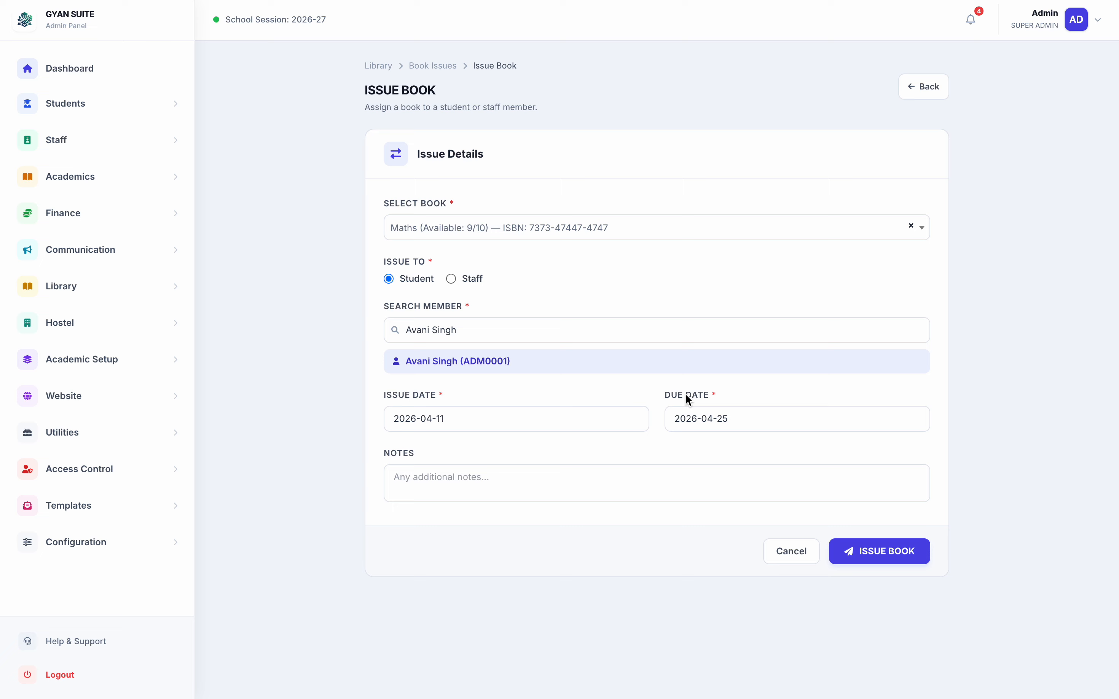
left_click(767, 419)
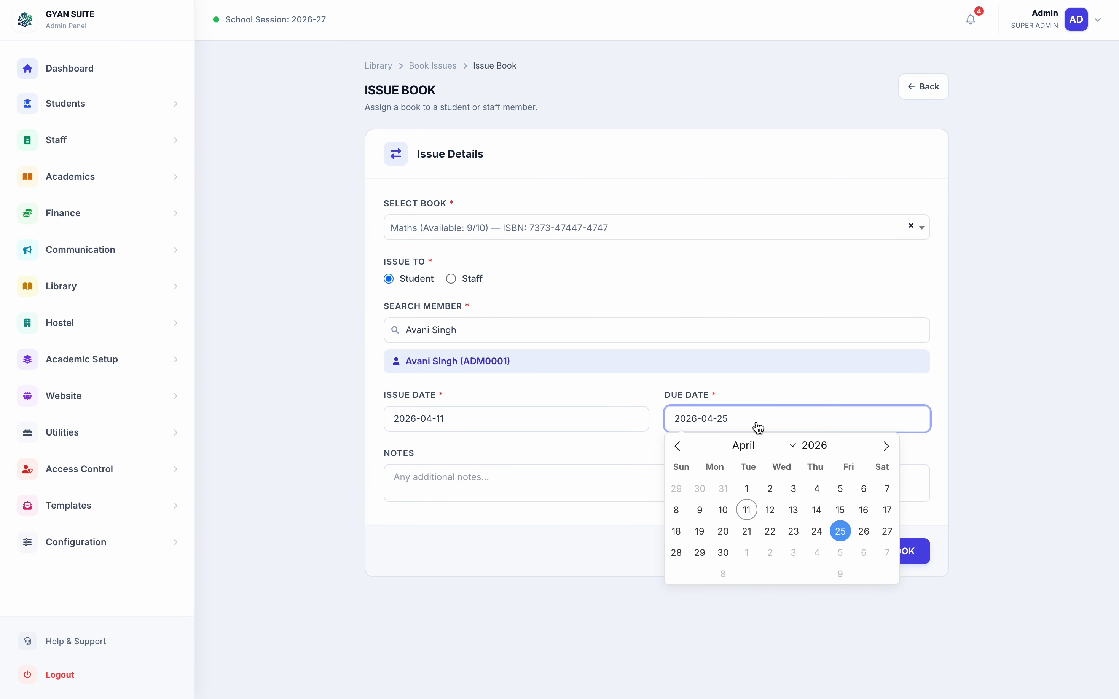
left_click(821, 509)
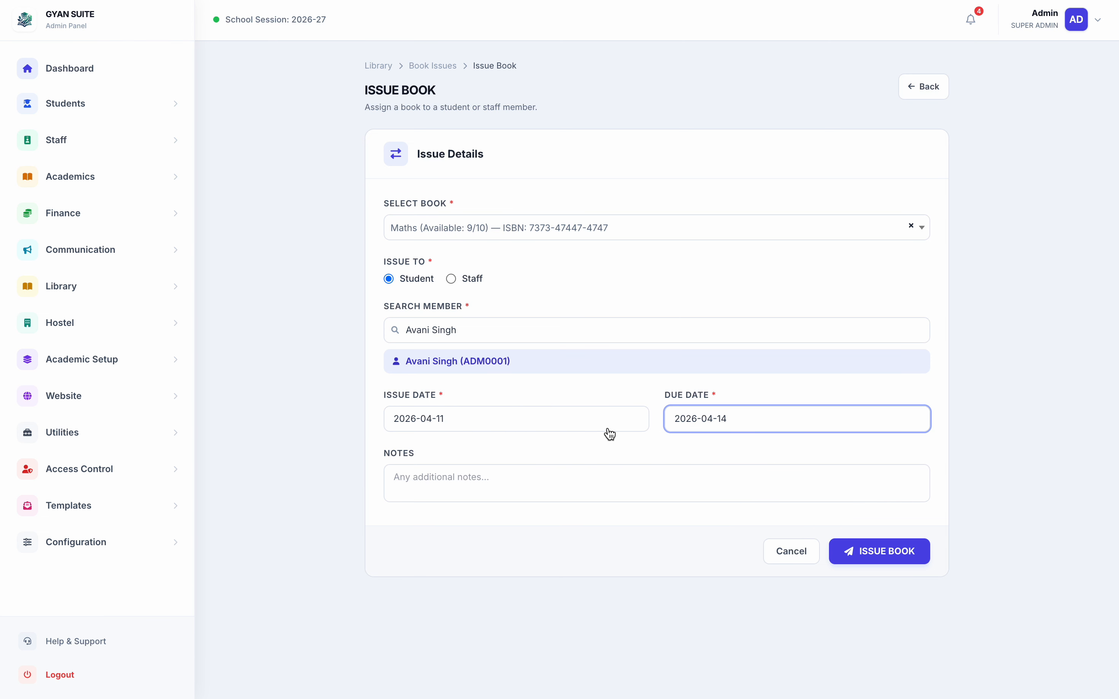
left_click(506, 473)
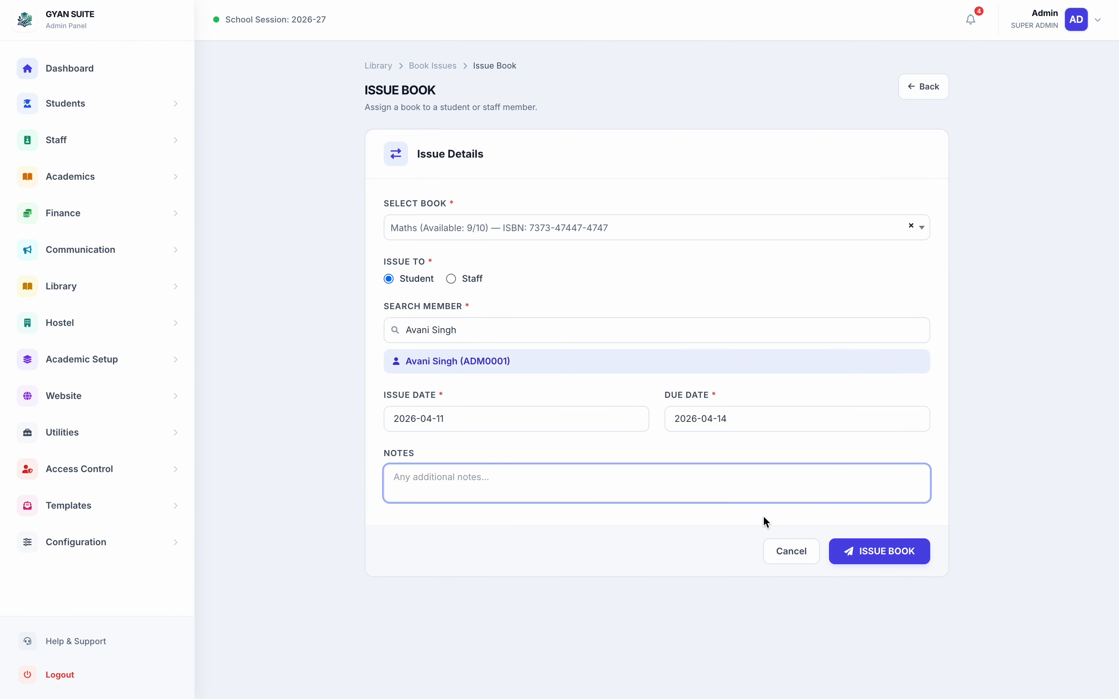
left_click(863, 554)
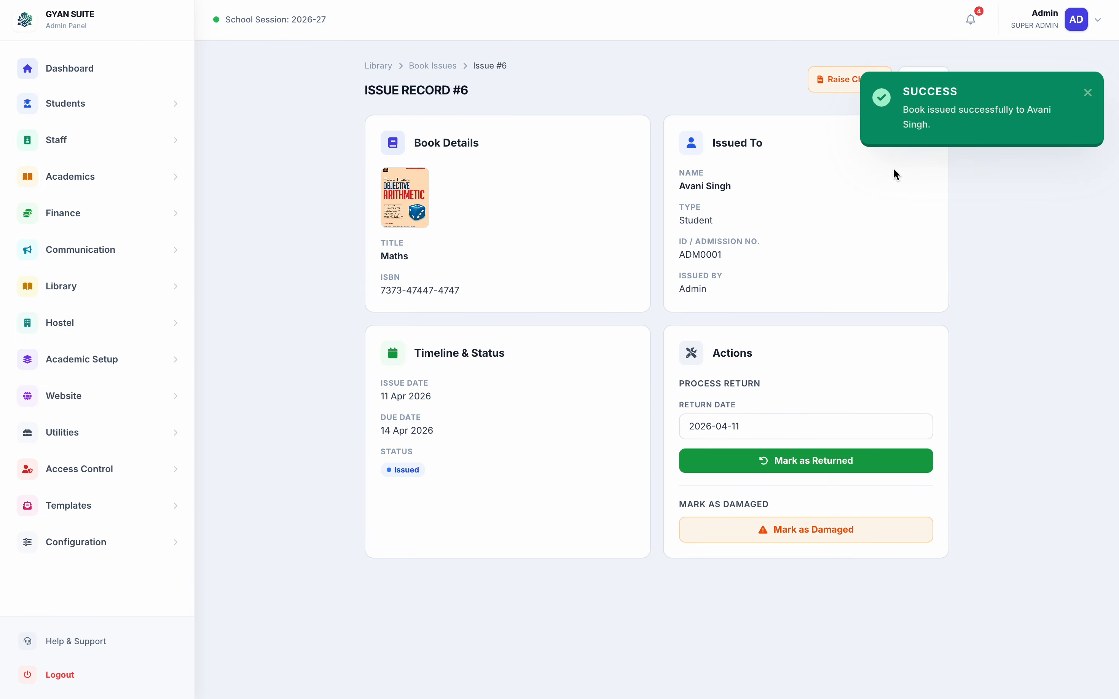
Examine the new issue record's heading, member name and book title.
double_click(919, 109)
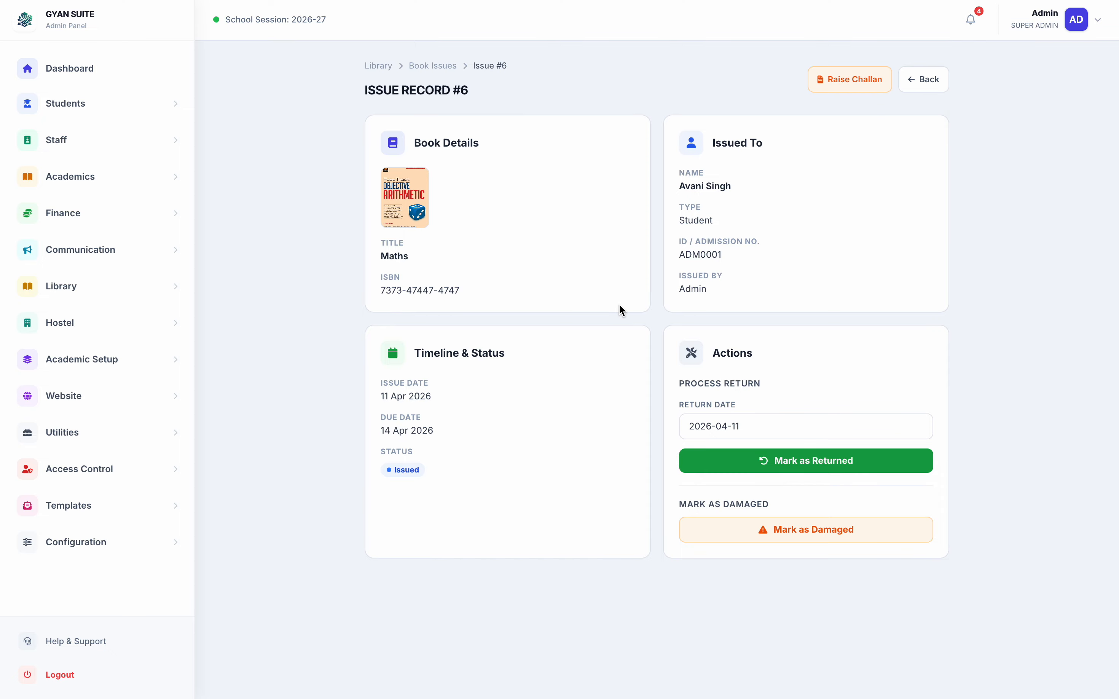
left_click_drag(466, 93, 456, 92)
triple_click(701, 185)
double_click(390, 256)
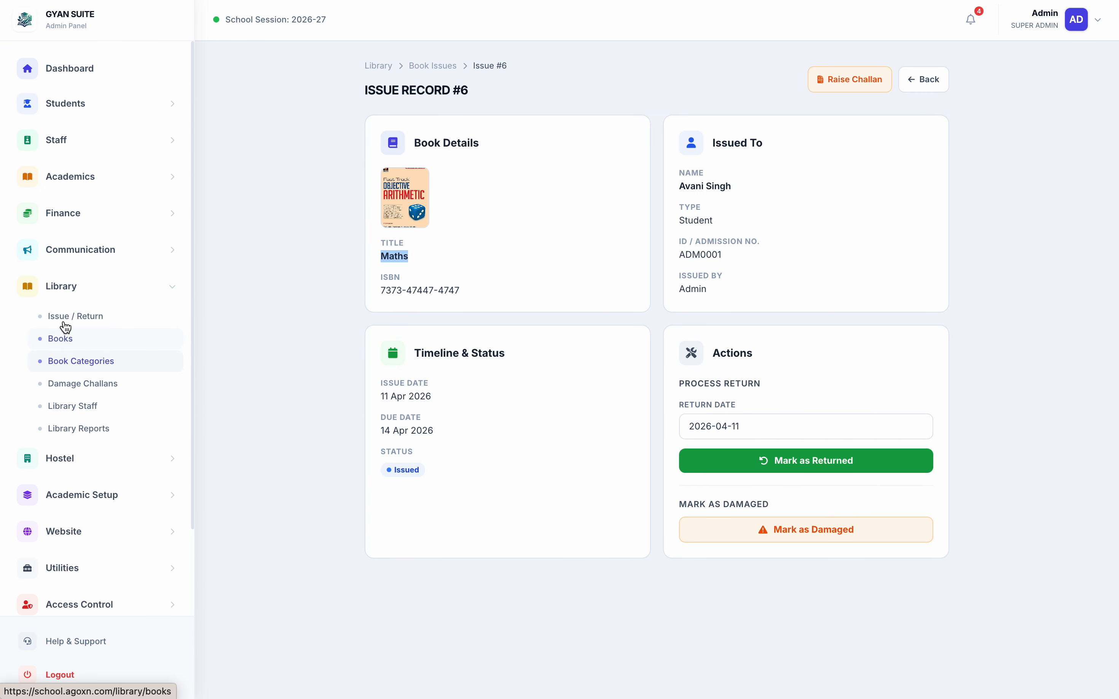
Open the library's issue and return records and filter them by the Issued status.
left_click(71, 318)
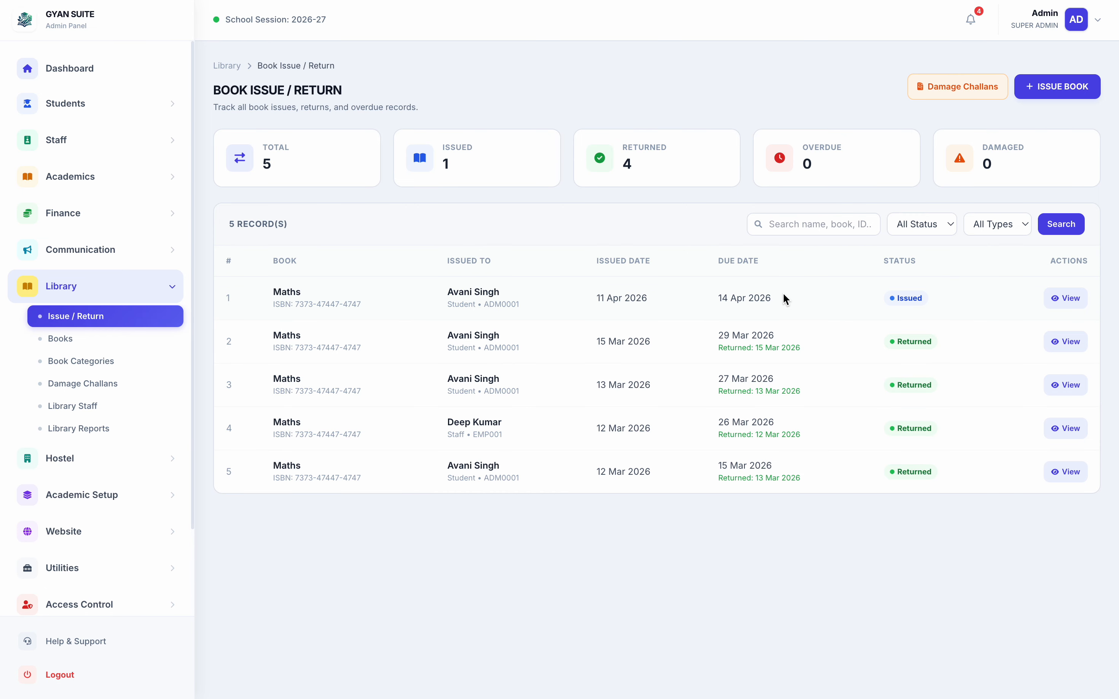
double_click(900, 303)
left_click(914, 230)
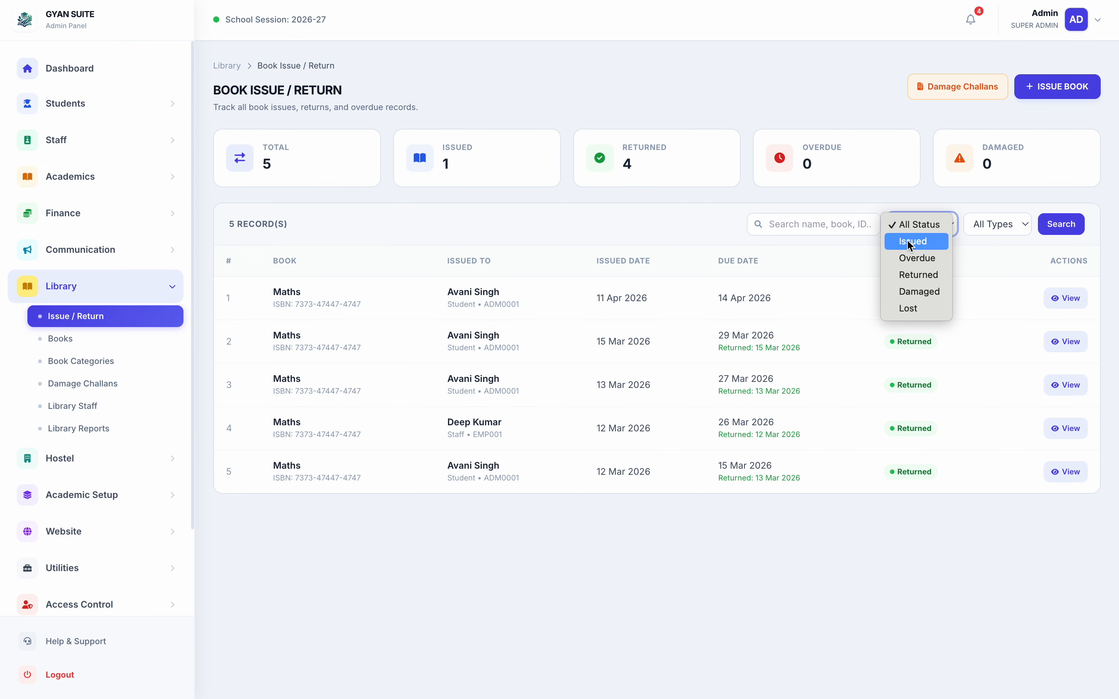
left_click(911, 241)
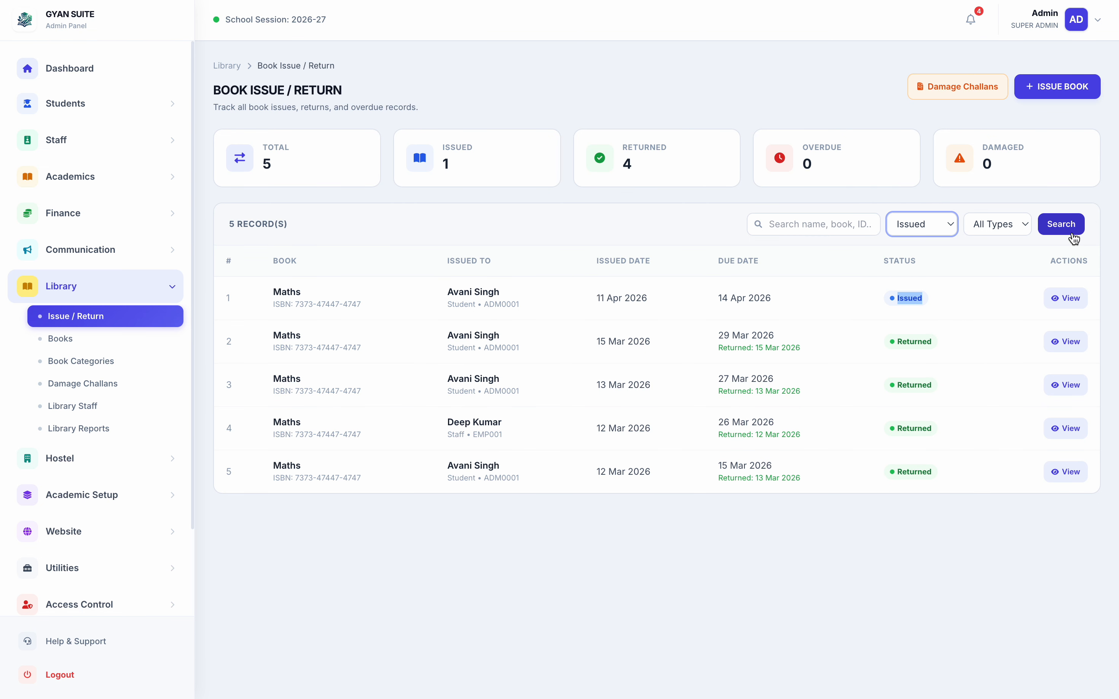
left_click(1058, 229)
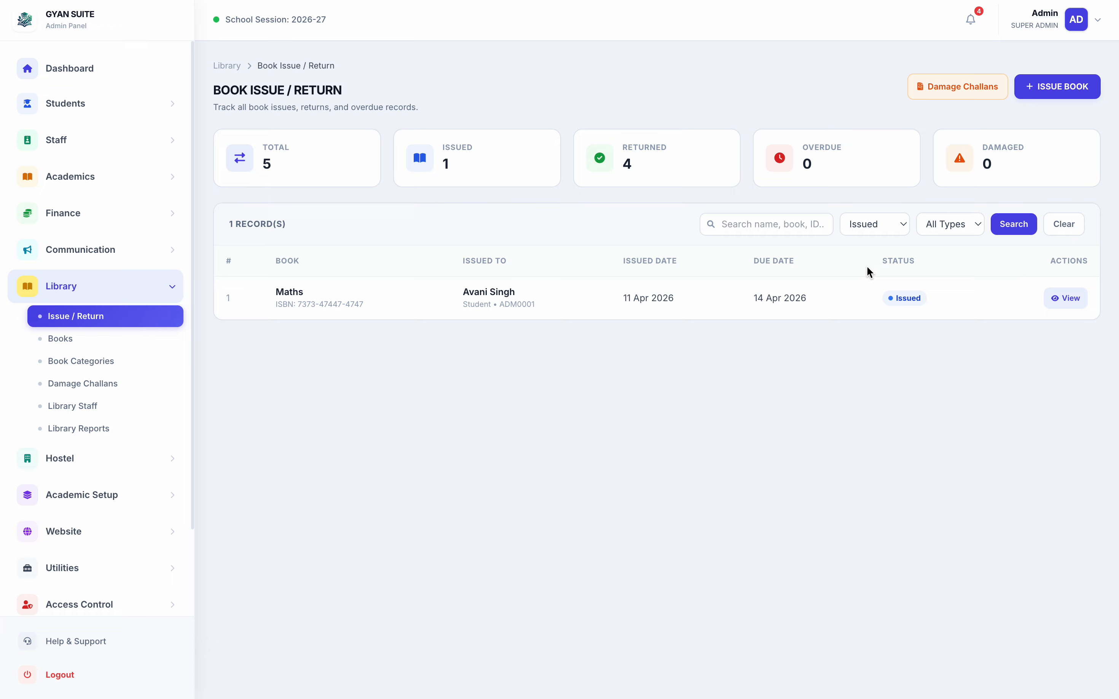
Reload the unfiltered issue and return records and open the Maths issue dated 11 Apr 2026.
left_click(135, 317)
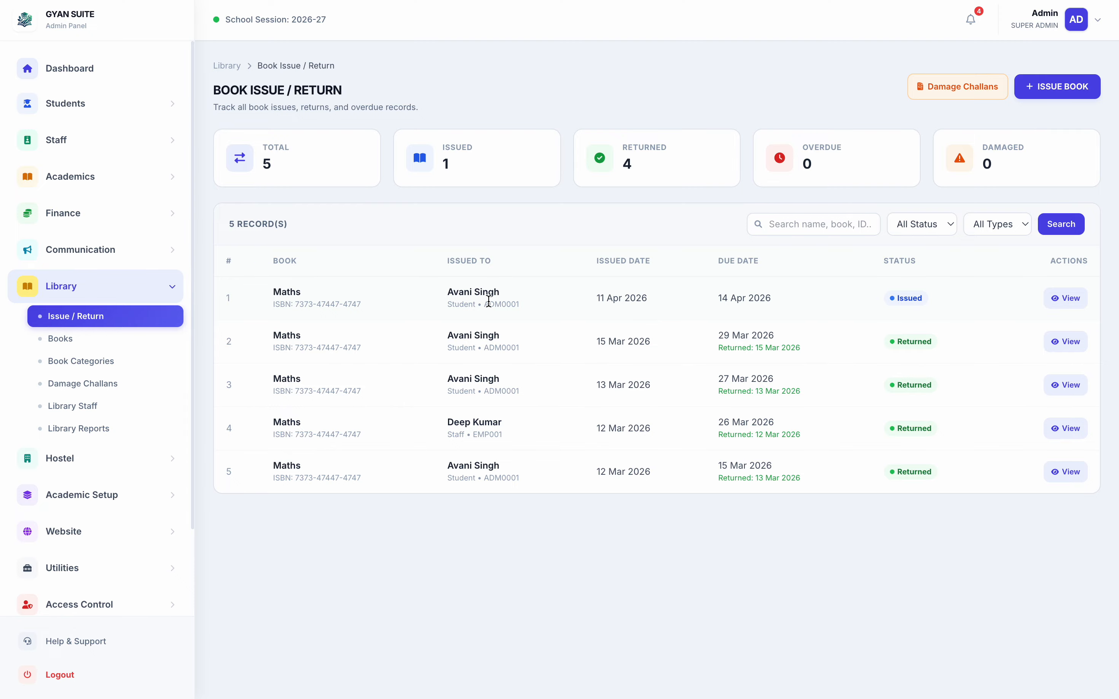
double_click(463, 292)
left_click(1069, 298)
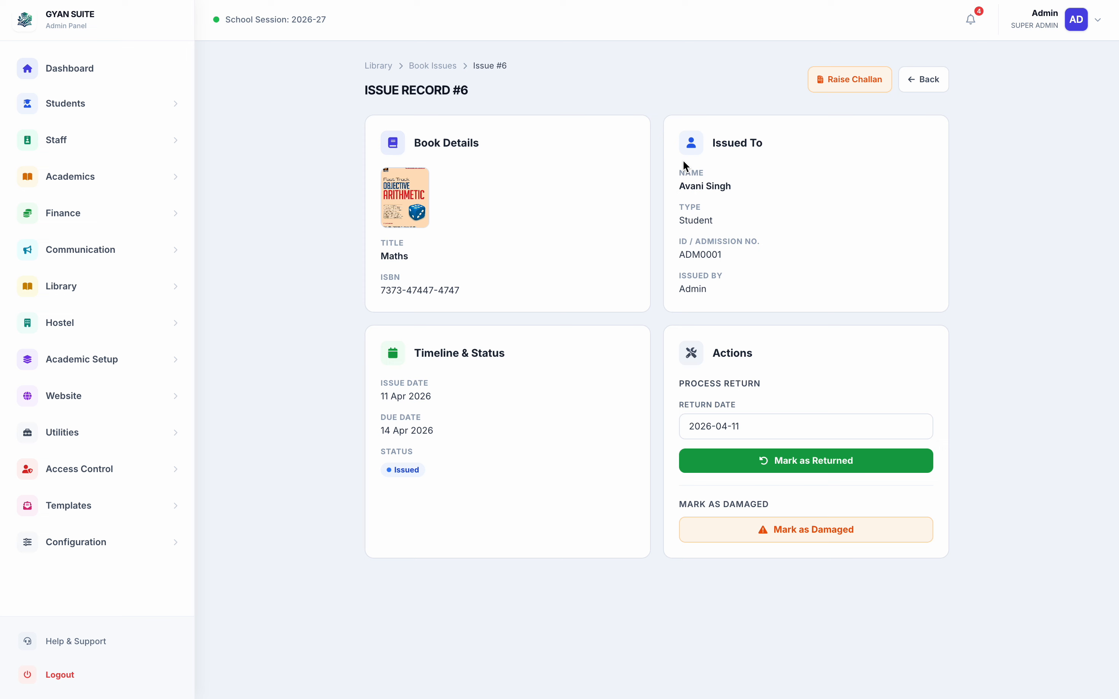
Start a damage challan from this issue record, keep the Maths issue selected, and set the damage level to Minor (torn pages, minor stains).
left_click(852, 89)
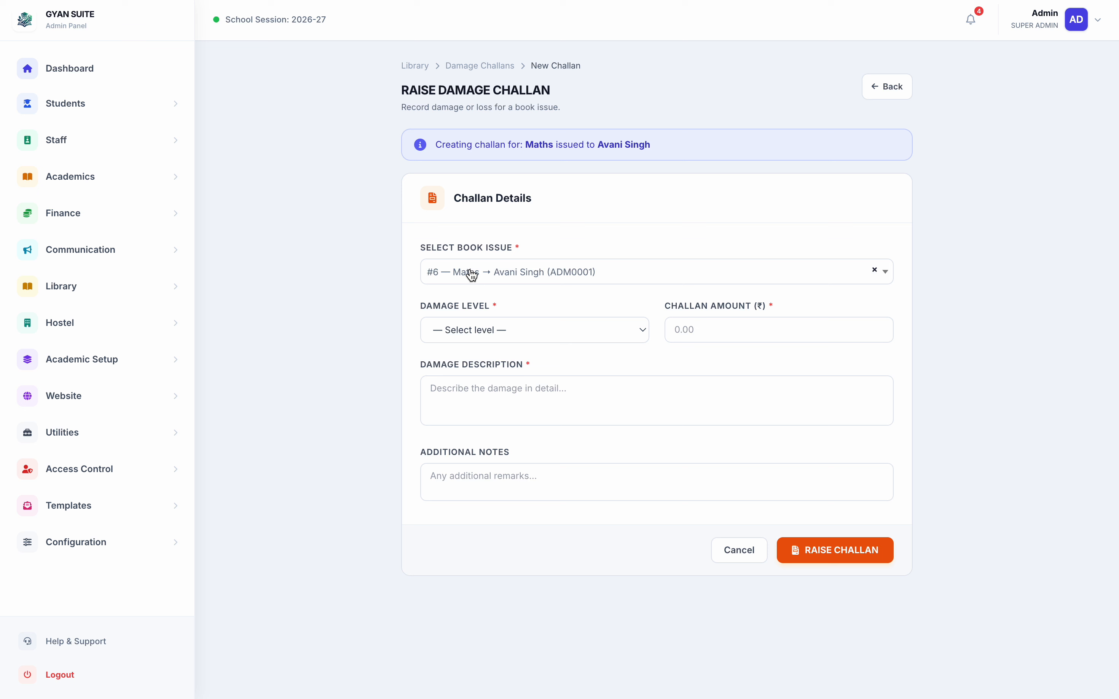
left_click_drag(473, 275, 510, 282)
left_click(514, 280)
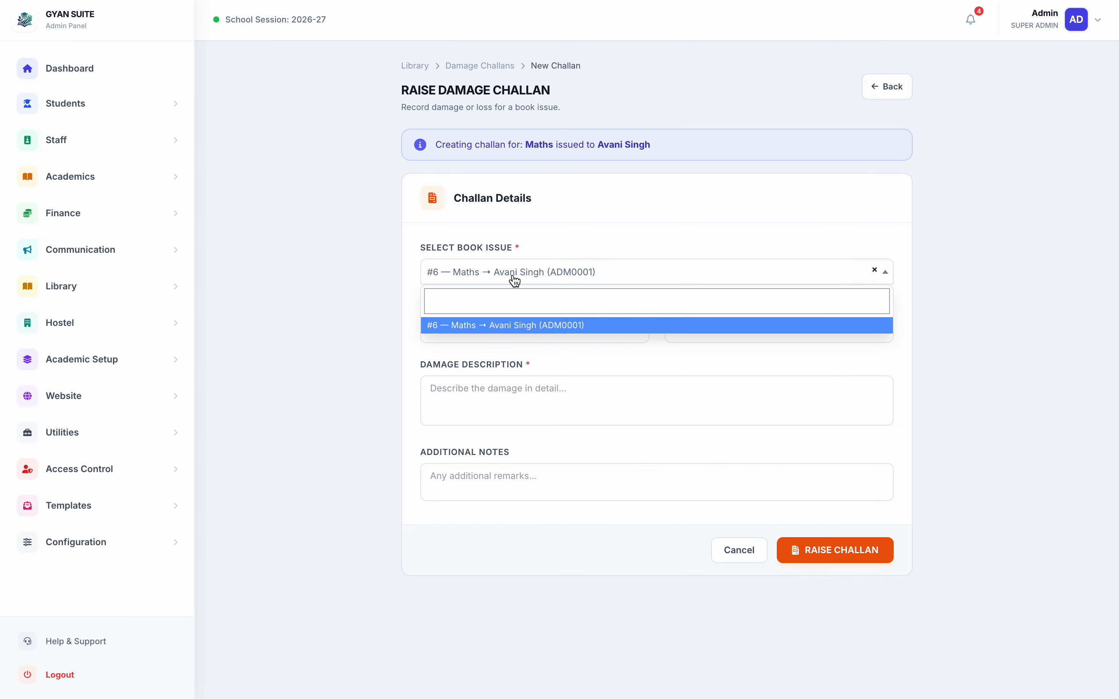
left_click(476, 329)
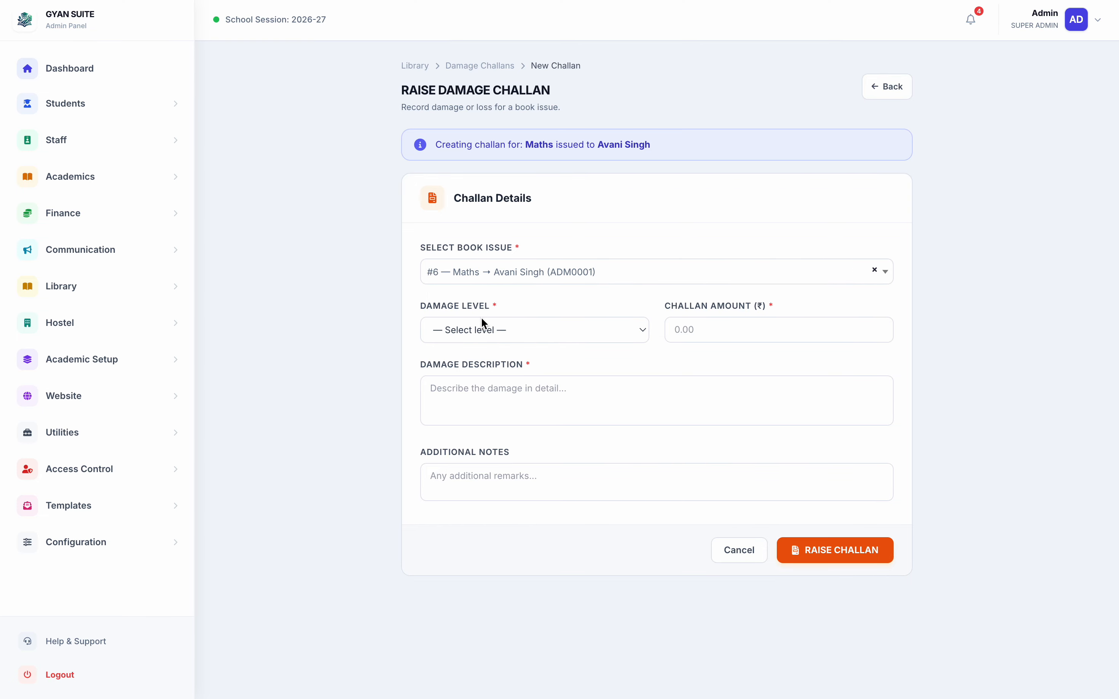
left_click(473, 327)
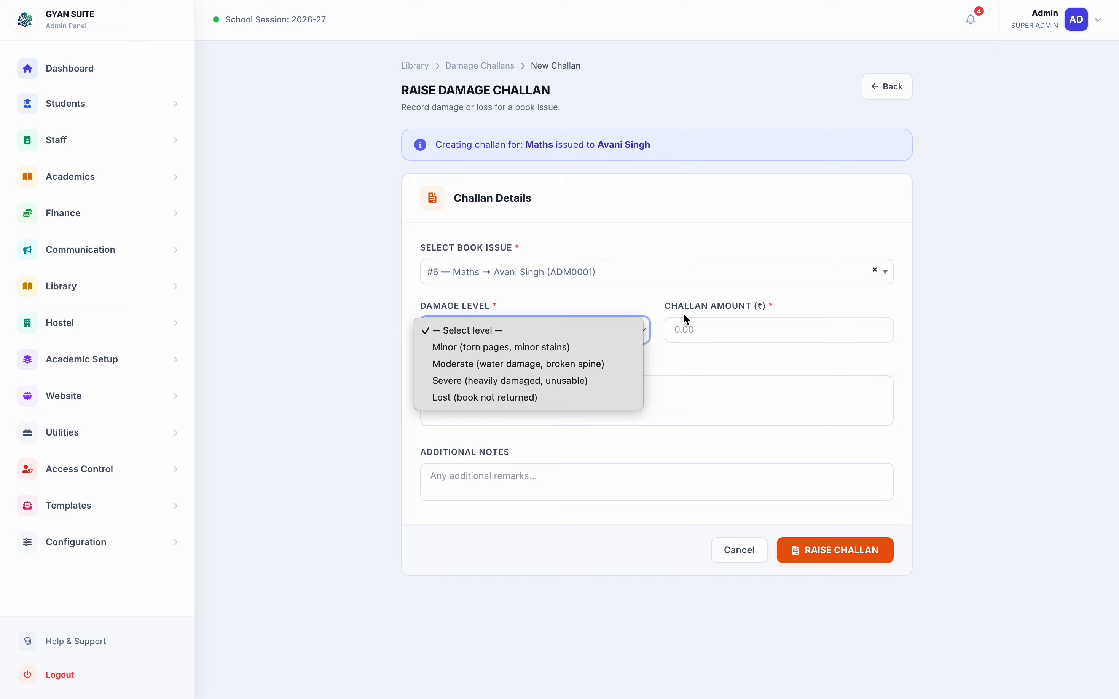
left_click(660, 311)
left_click(504, 328)
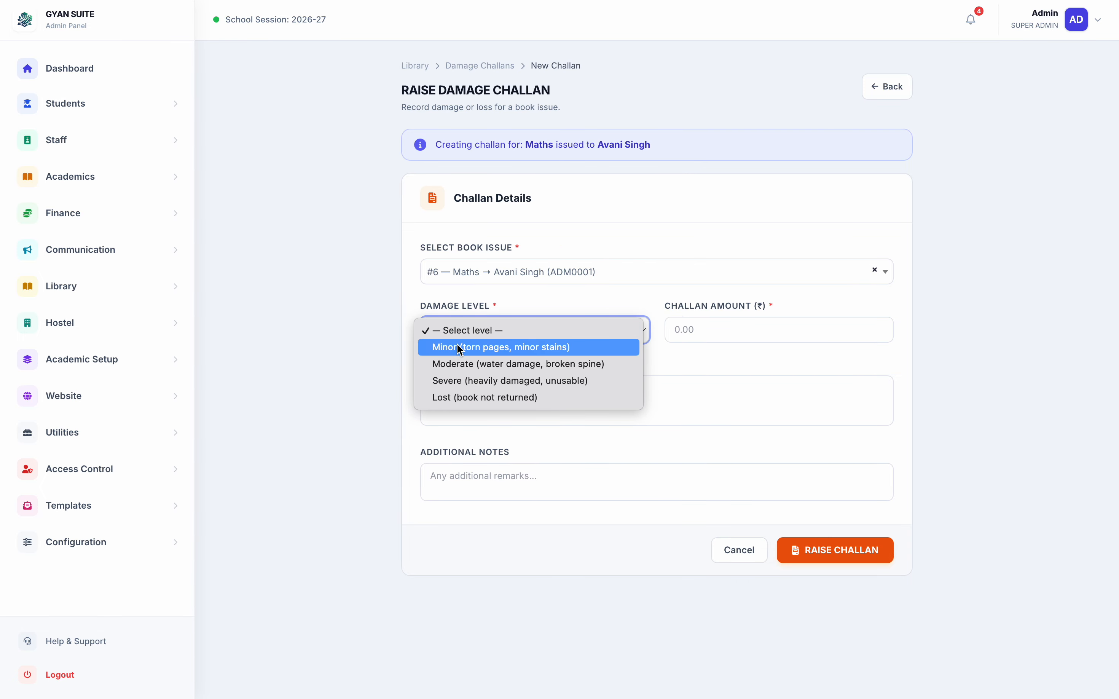
left_click(455, 347)
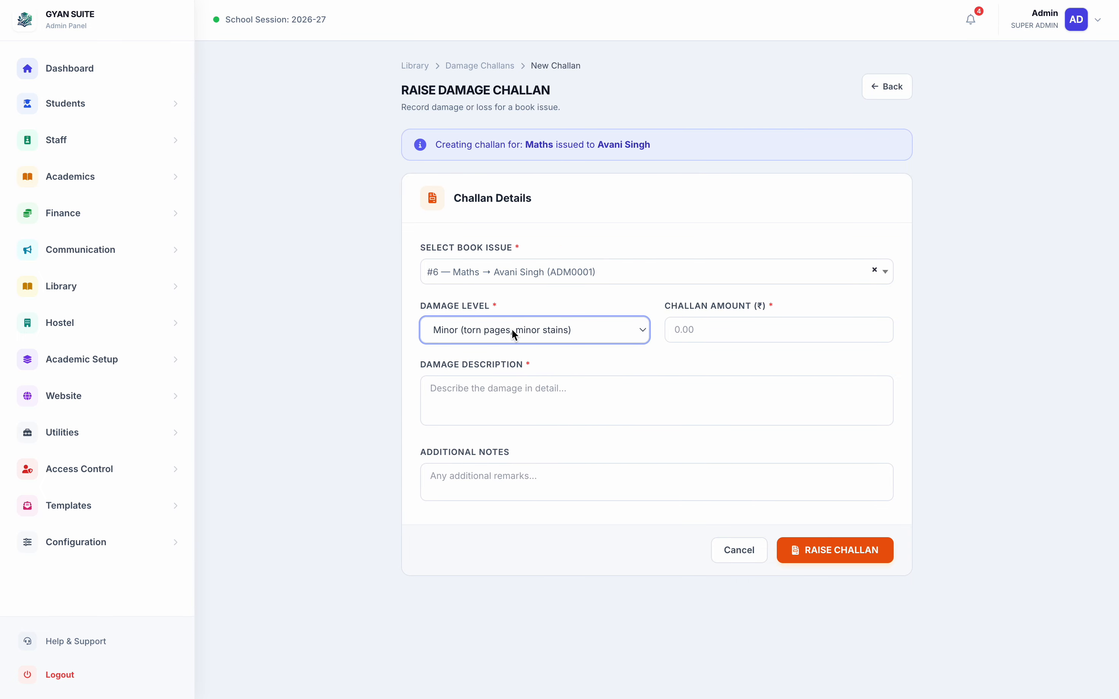
Set the challan amount to 30 and the damage description to "test", and raise the challan.
left_click(694, 323)
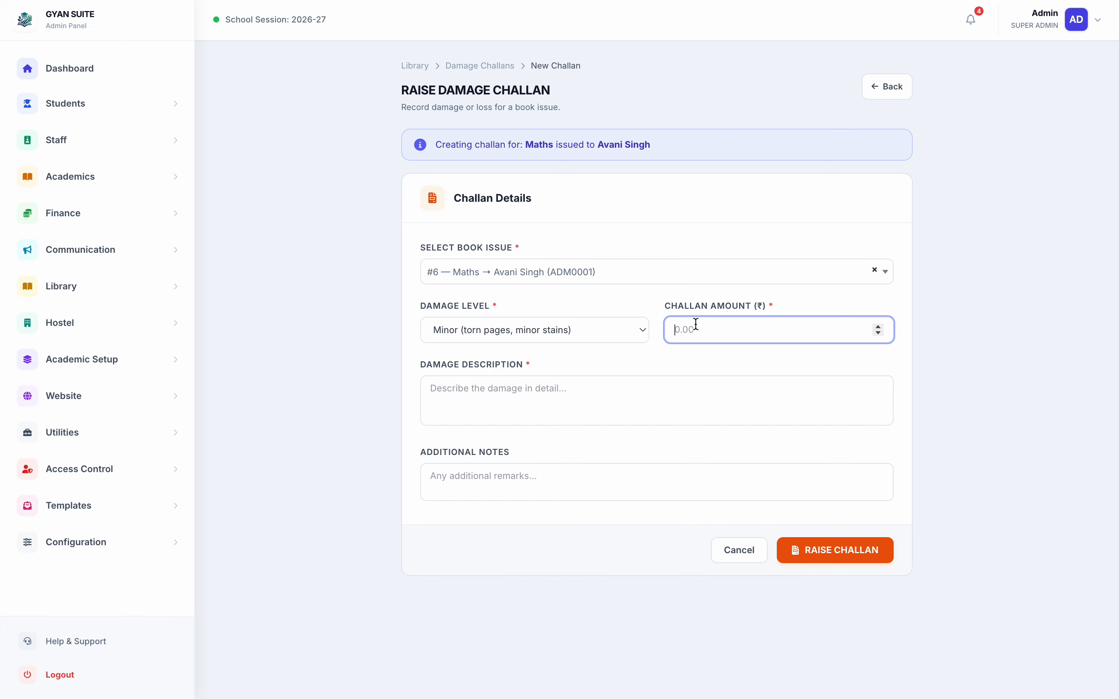
type("30")
left_click(656, 380)
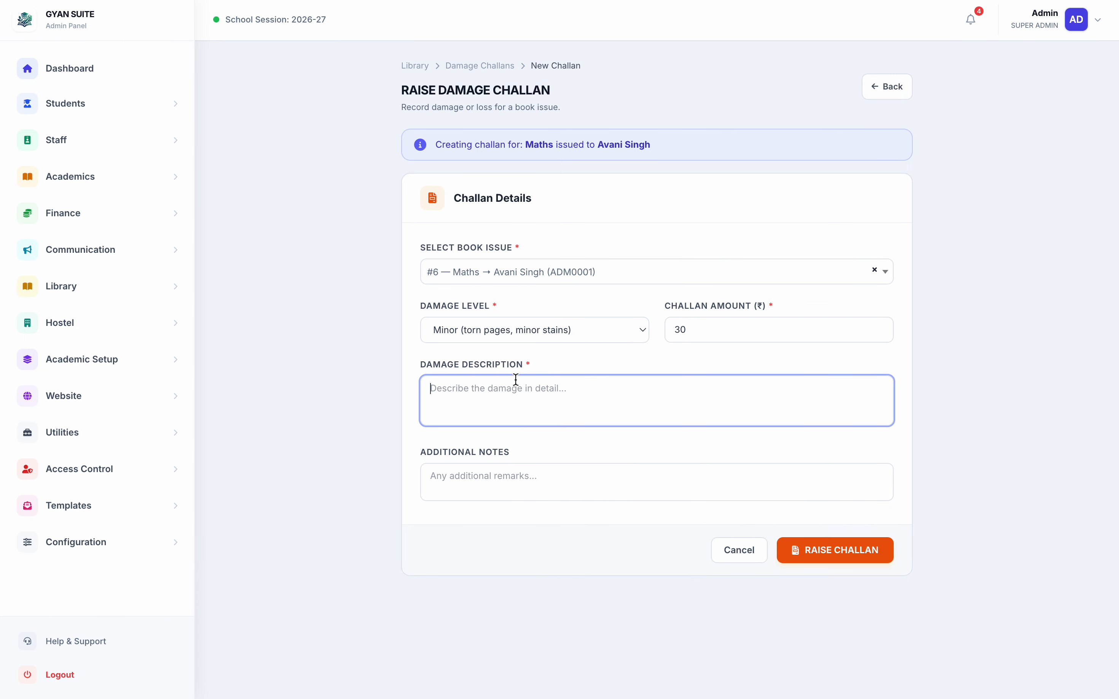
type("test")
left_click(477, 471)
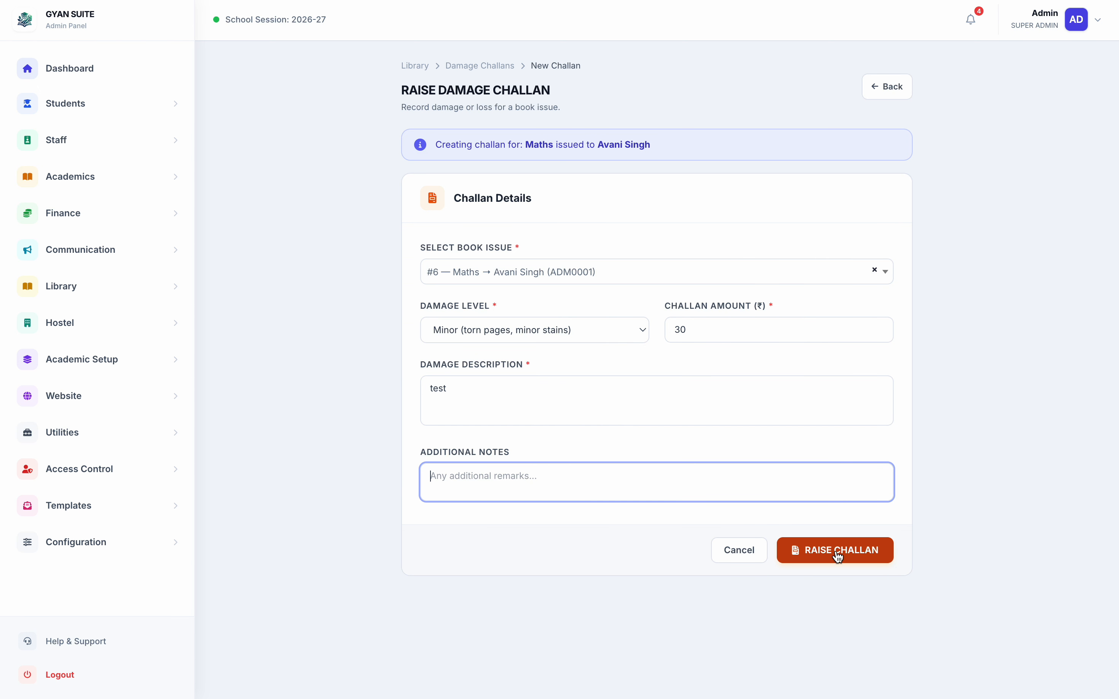
left_click(849, 556)
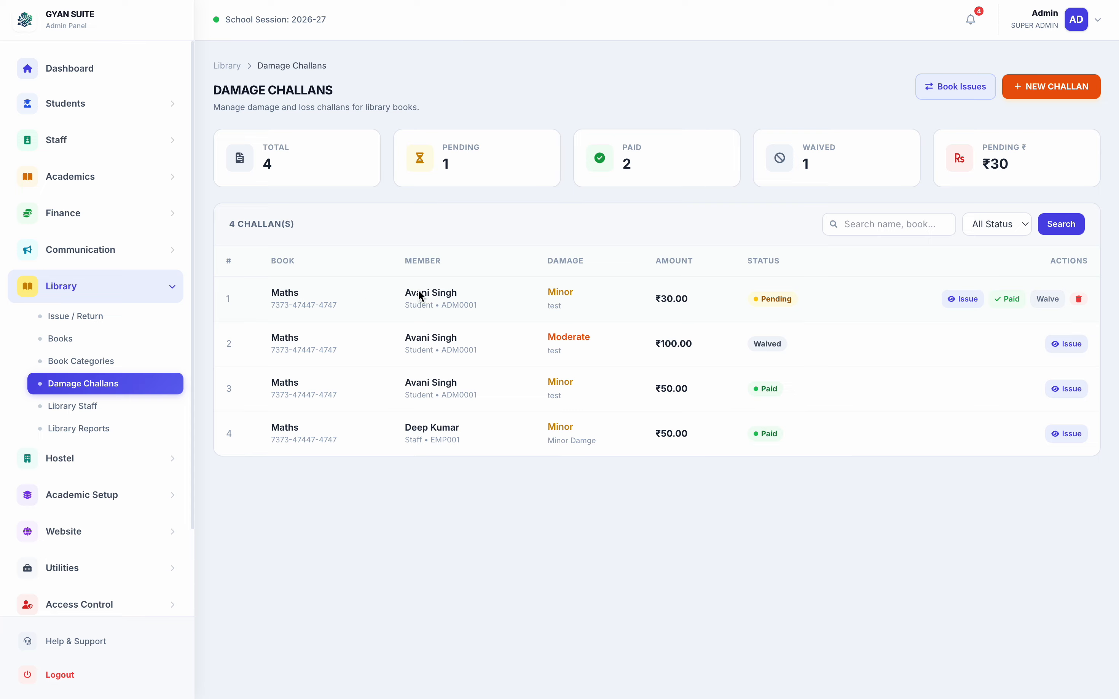
Check the new challan's status, open its linked issue record, and examine the damage challans section.
double_click(771, 298)
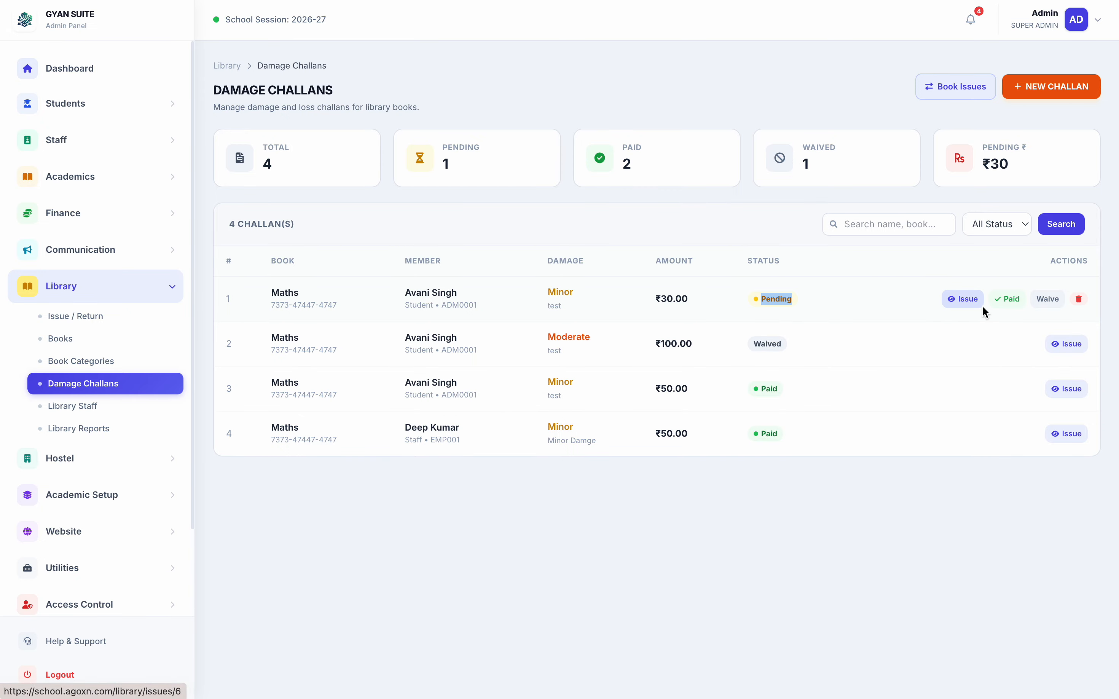
left_click(965, 299)
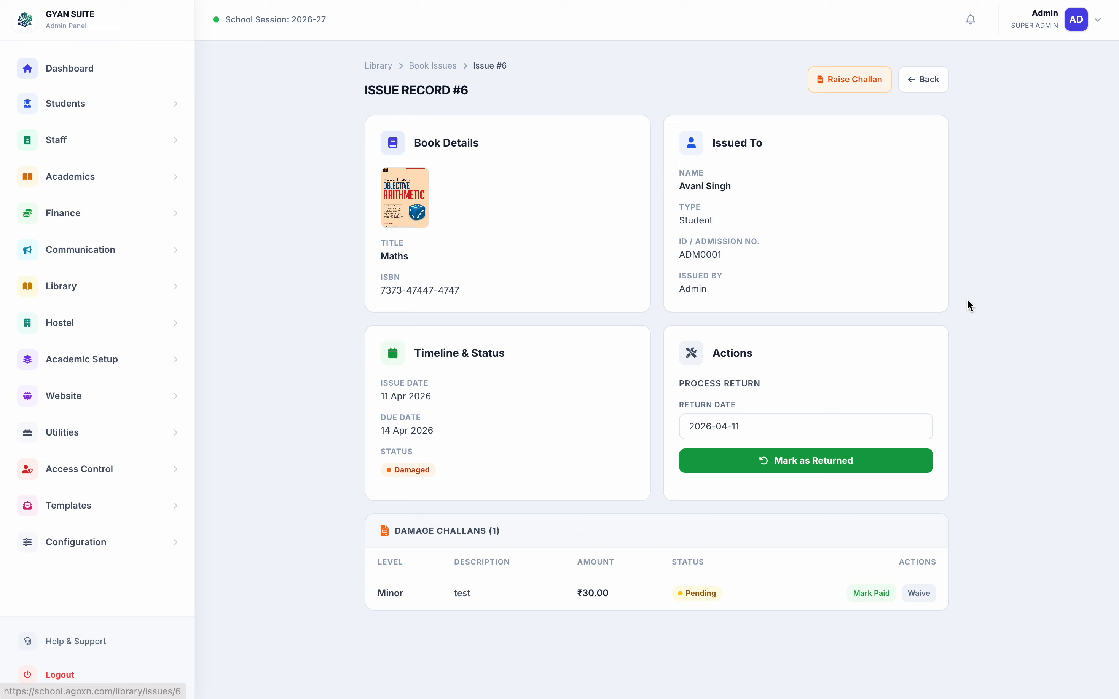
triple_click(433, 527)
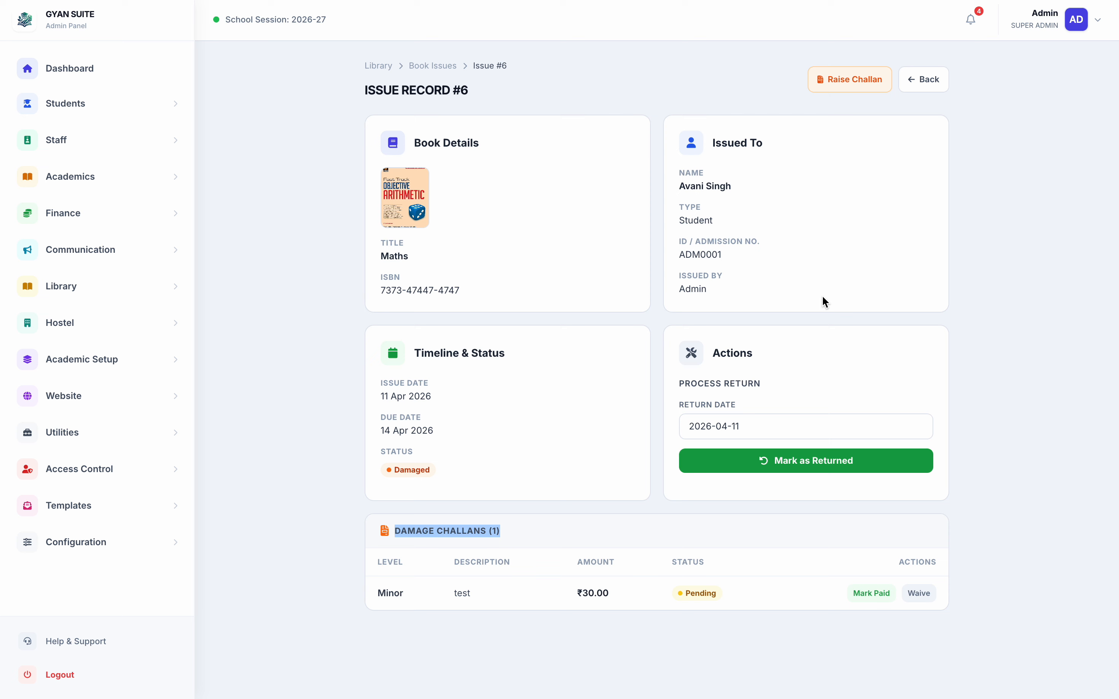
Return to the library's damage challans list and mark the pending ₹30.00 Maths challan as paid.
left_click(76, 289)
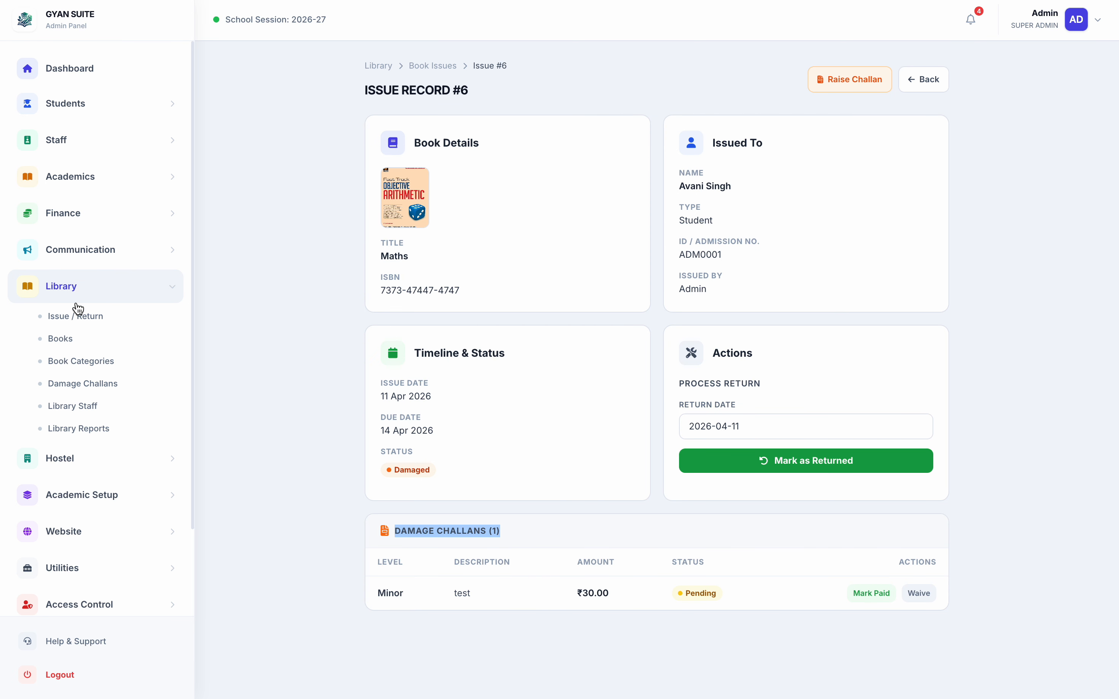
left_click(75, 387)
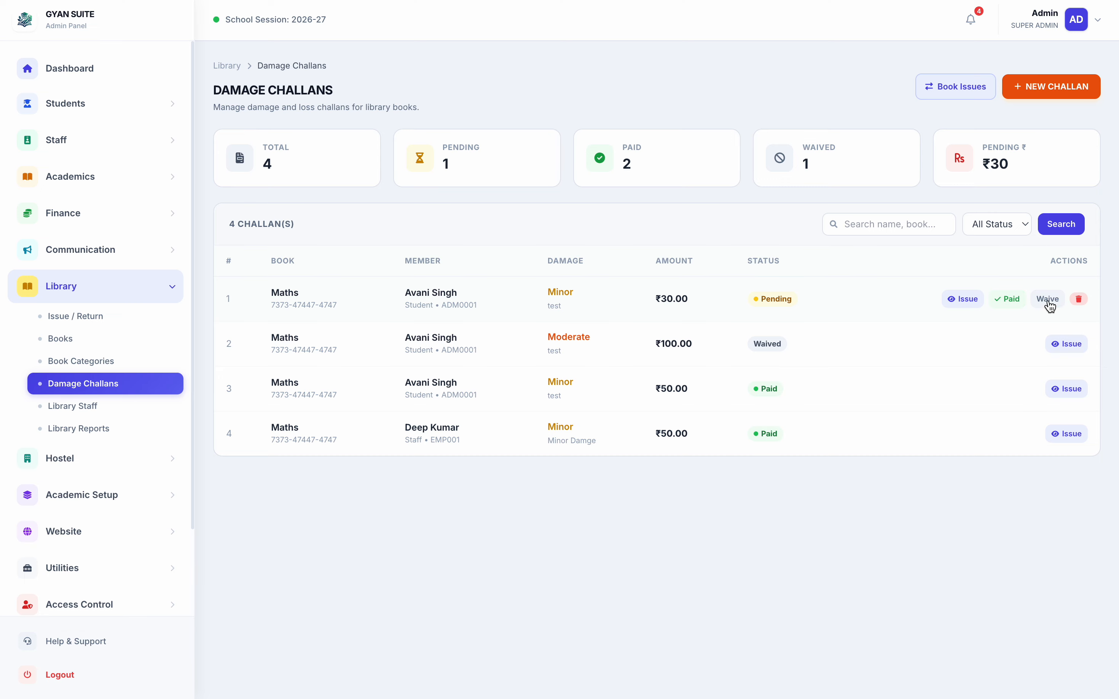
left_click(1008, 299)
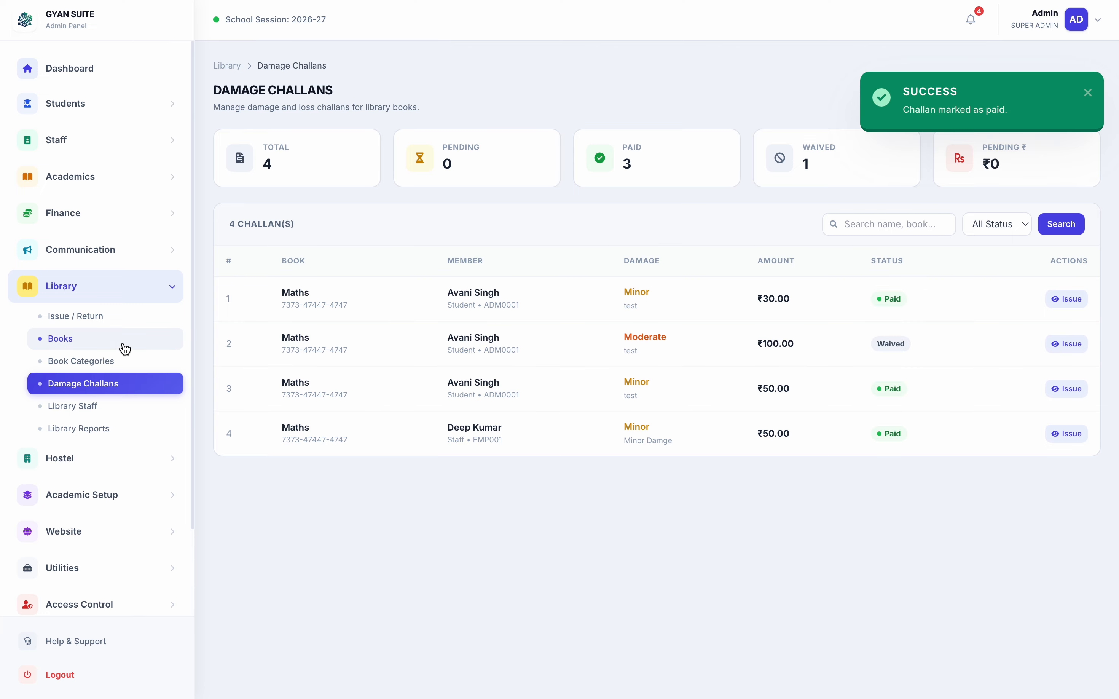
Open the damaged Maths issue record from the library's issue/return list and mark it as returned with return date 2026-04-11.
left_click(92, 327)
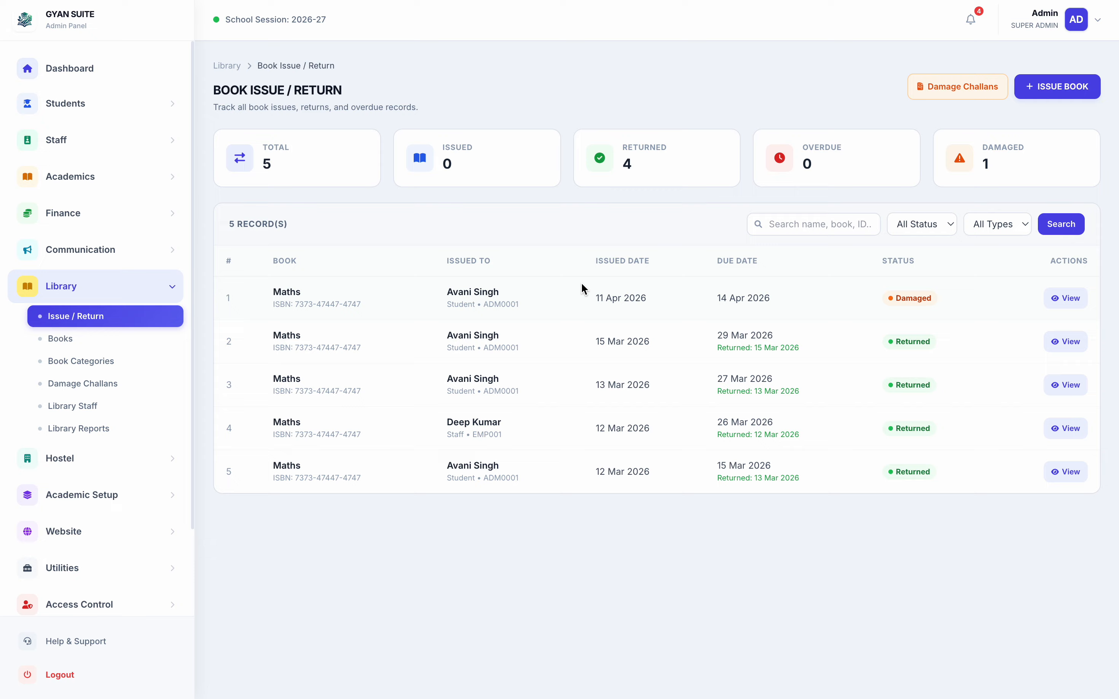
double_click(911, 295)
left_click(1068, 298)
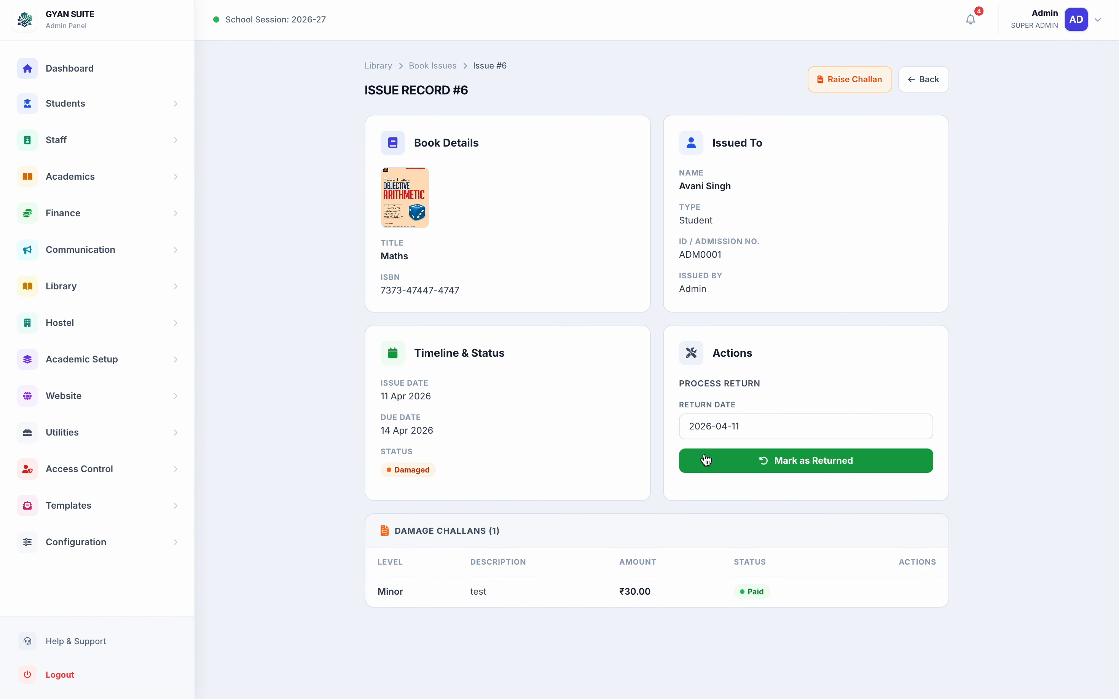
triple_click(685, 384)
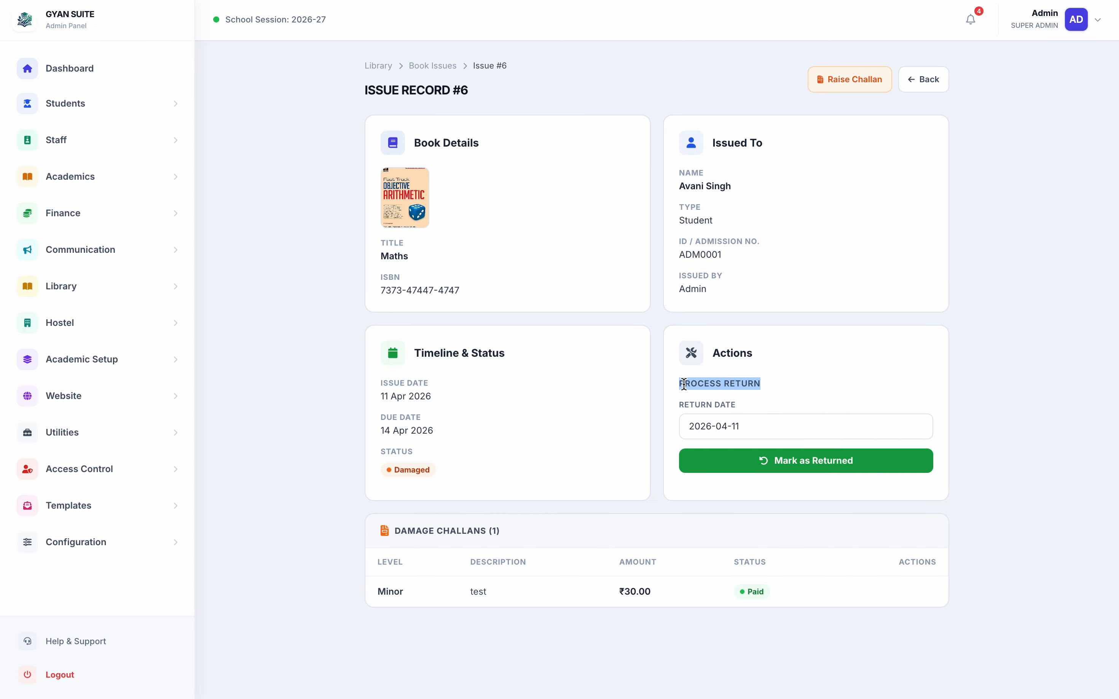
left_click(749, 420)
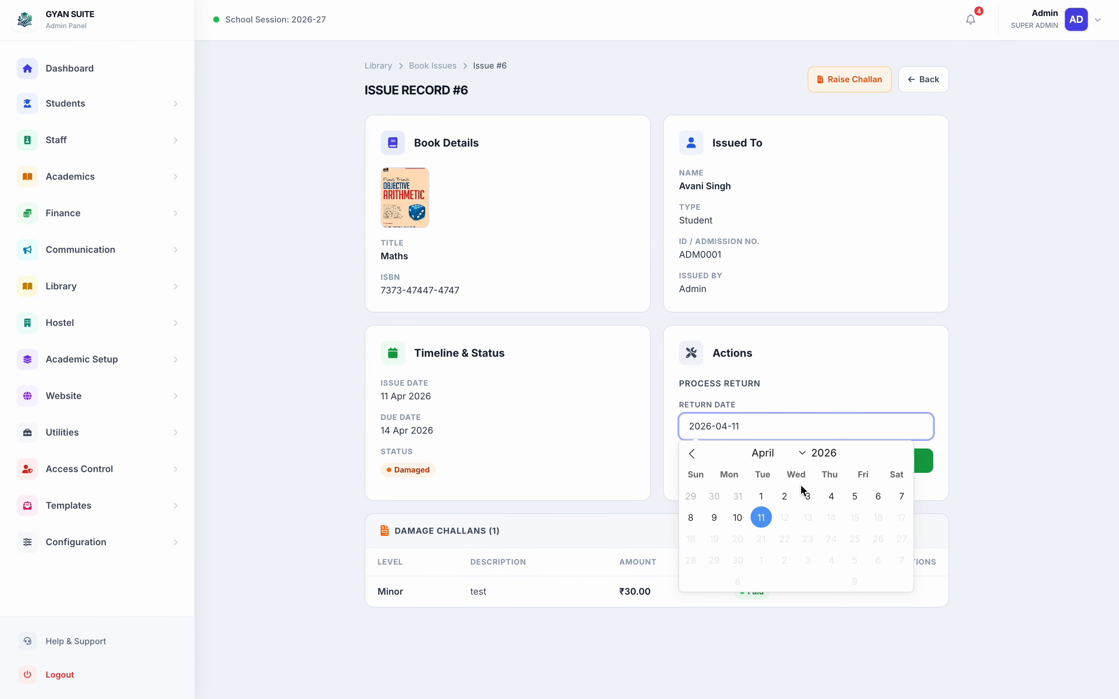
left_click(757, 524)
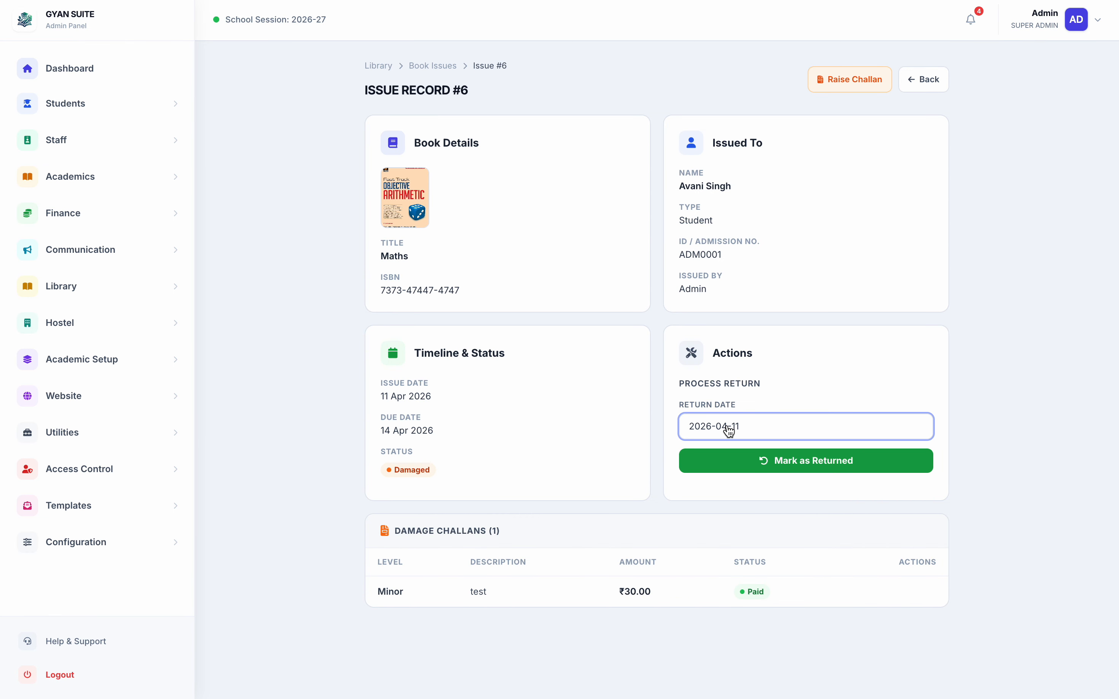
left_click(788, 466)
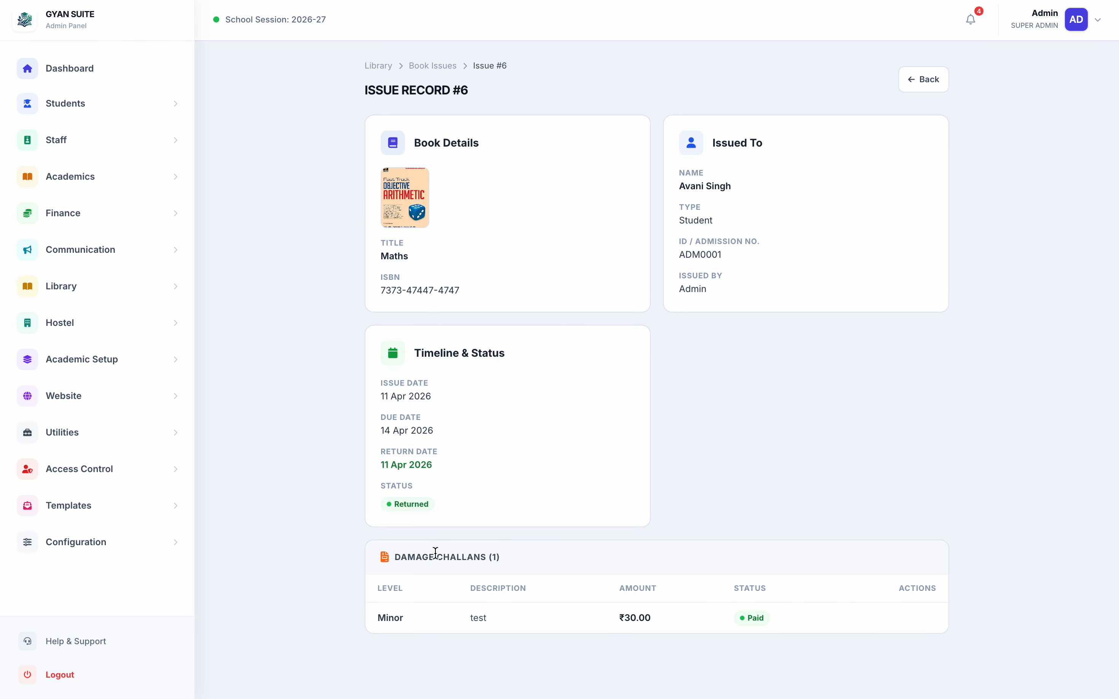
Examine the issue record's damage challans and its timeline and status details, and return to the issue list.
triple_click(418, 86)
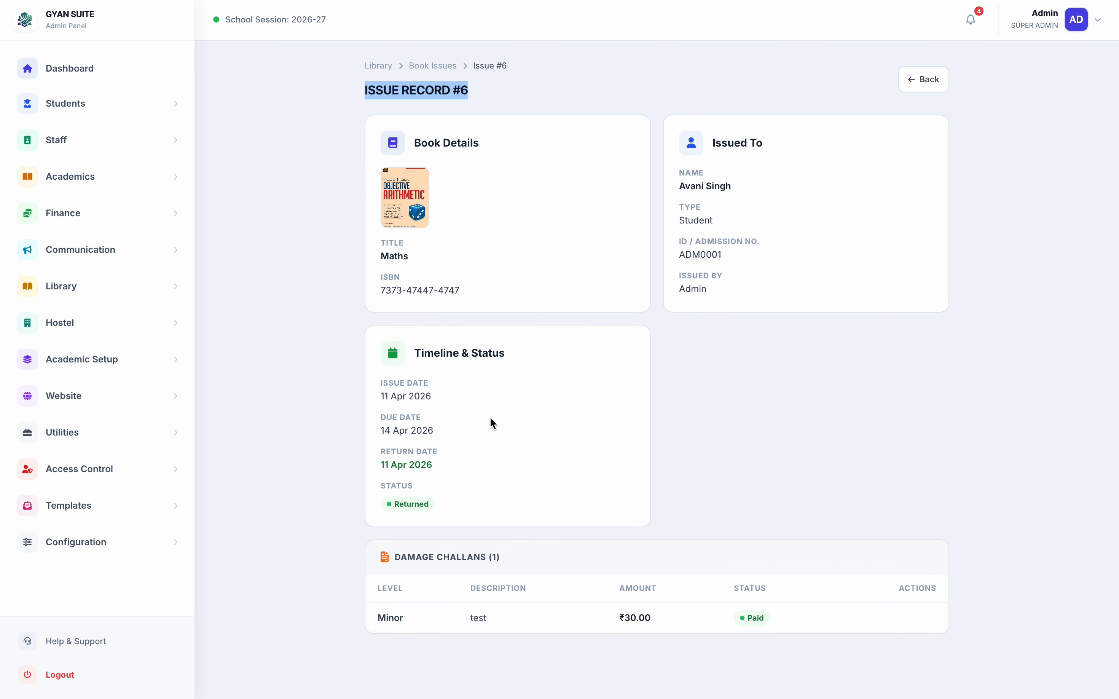
double_click(433, 552)
left_click_drag(371, 616, 797, 619)
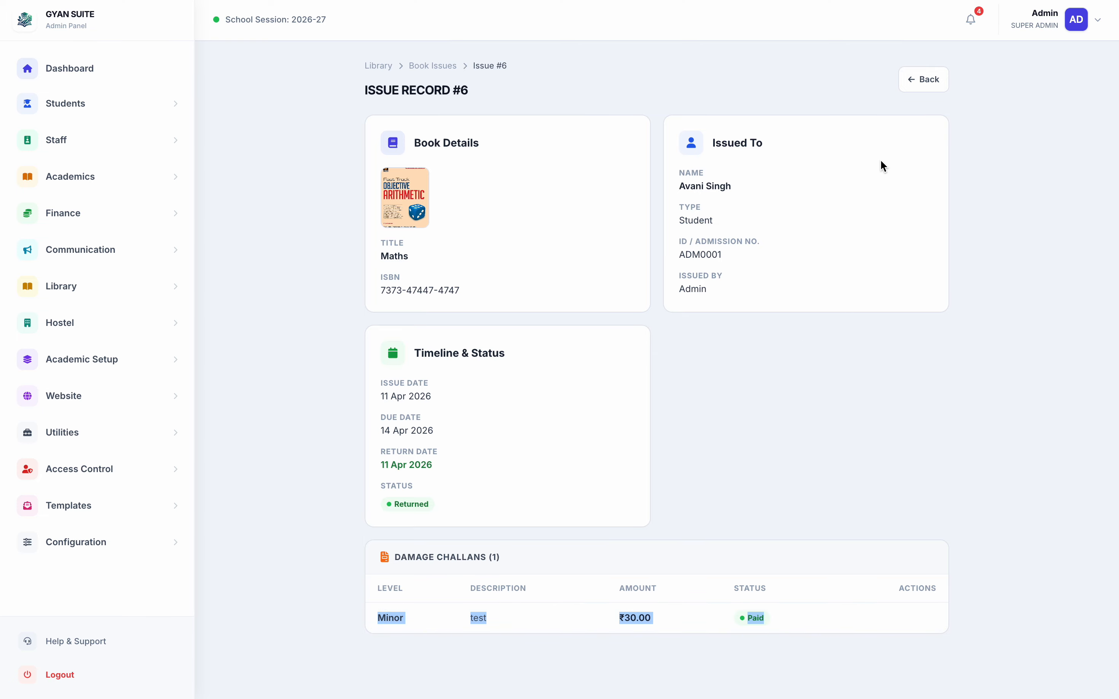
triple_click(427, 353)
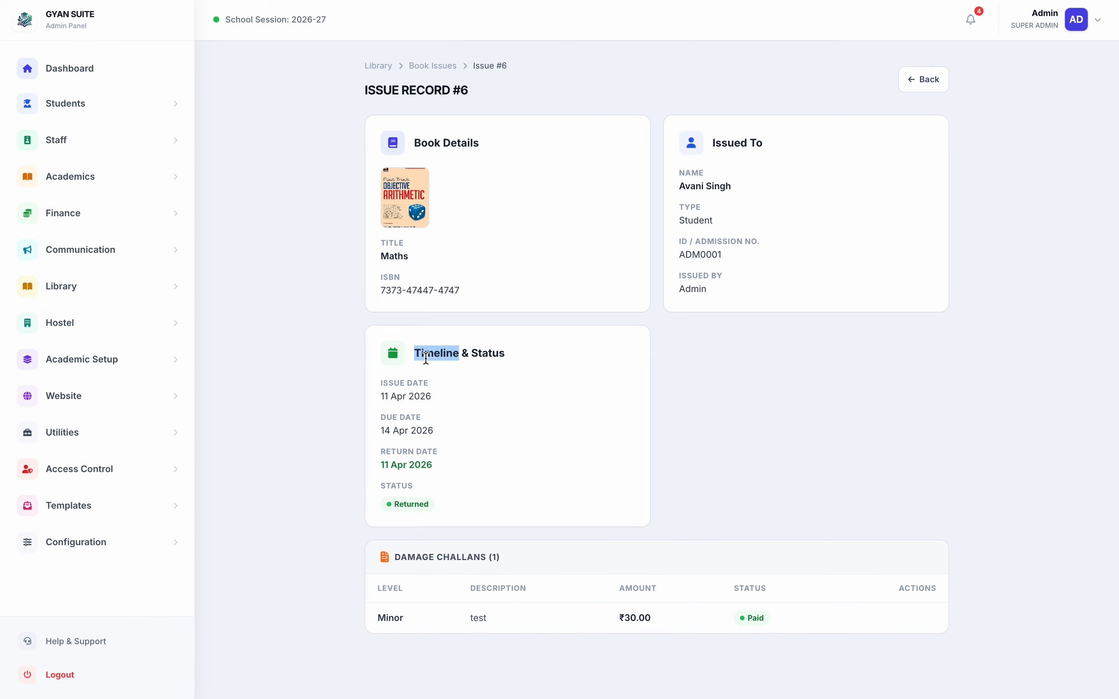
double_click(388, 382)
left_click(388, 382)
triple_click(386, 417)
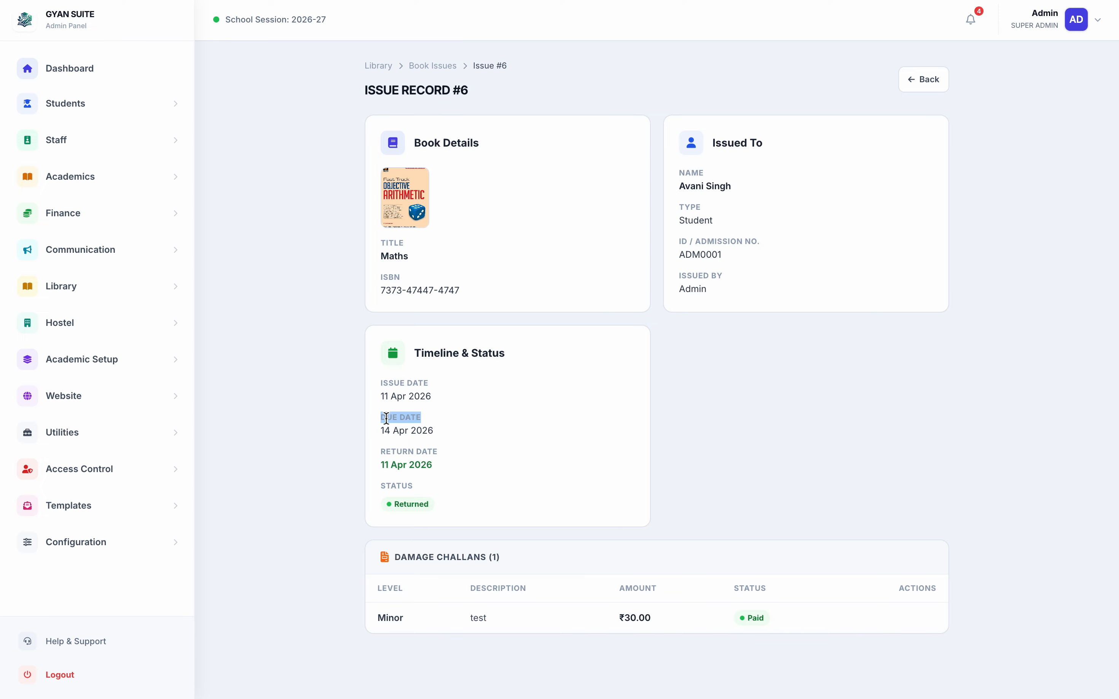
left_click(400, 450)
triple_click(400, 450)
left_click(399, 484)
left_click(914, 87)
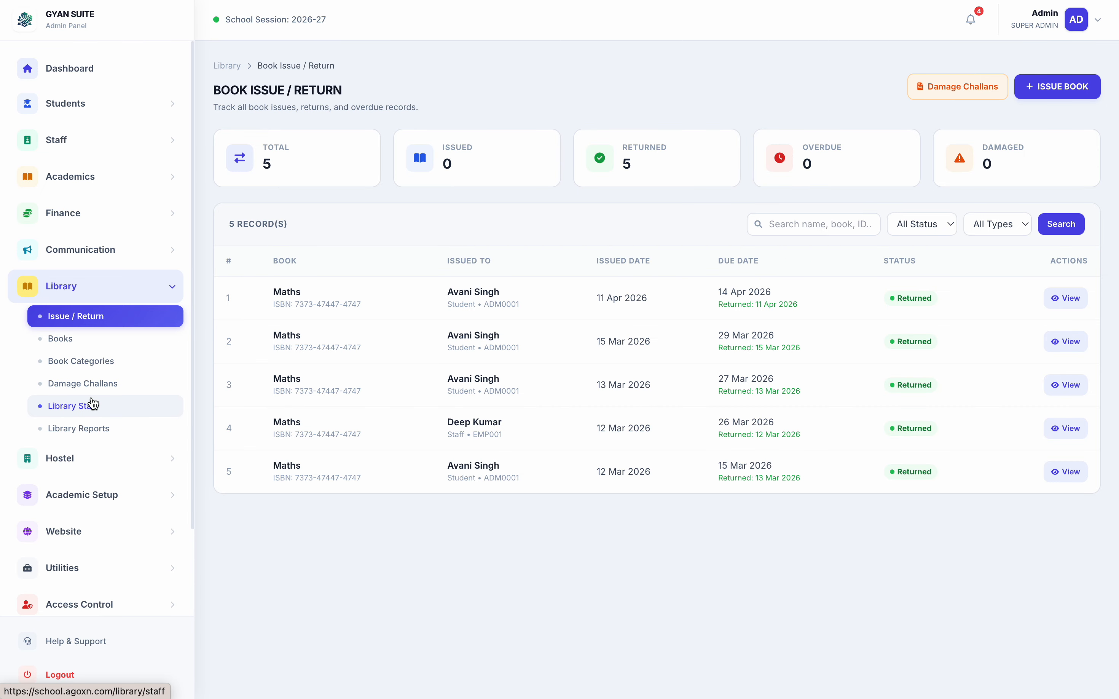
Review the assigned library staff and assign the last available staff member to the library with assigned date 2026-04-11.
left_click(86, 408)
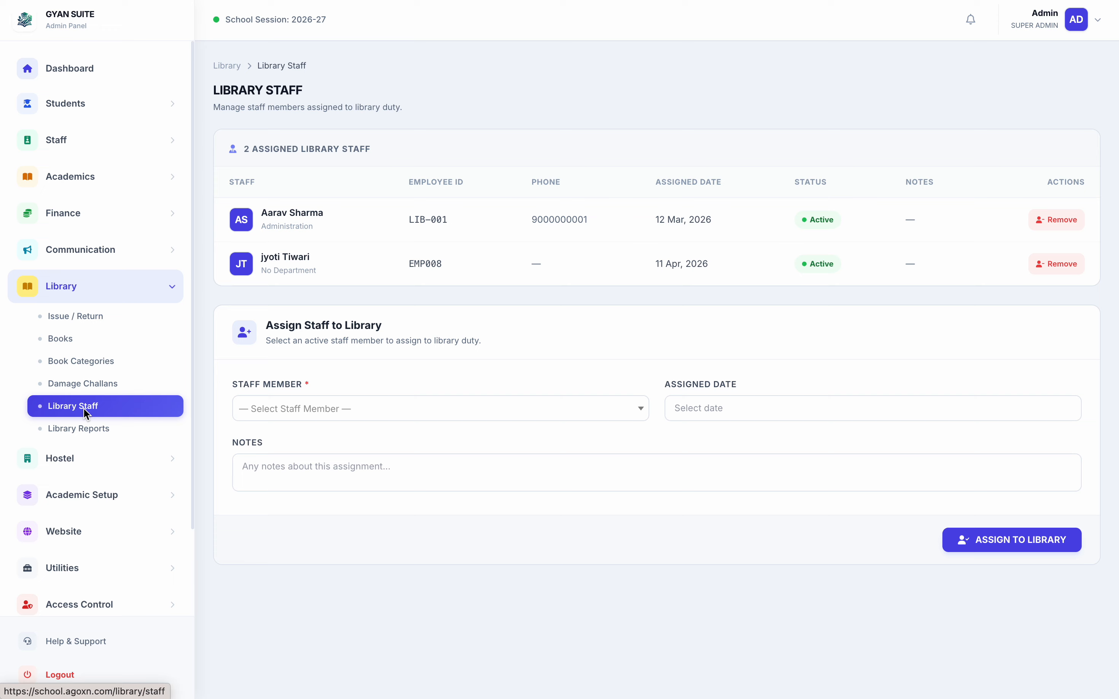
double_click(271, 213)
double_click(269, 257)
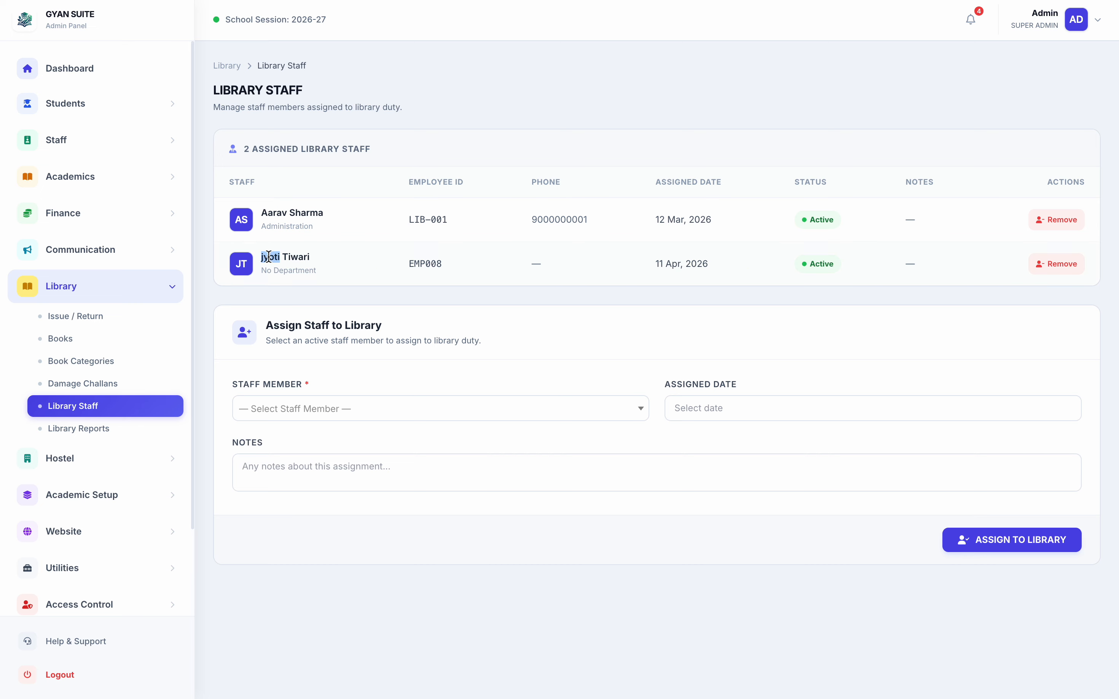
left_click(287, 415)
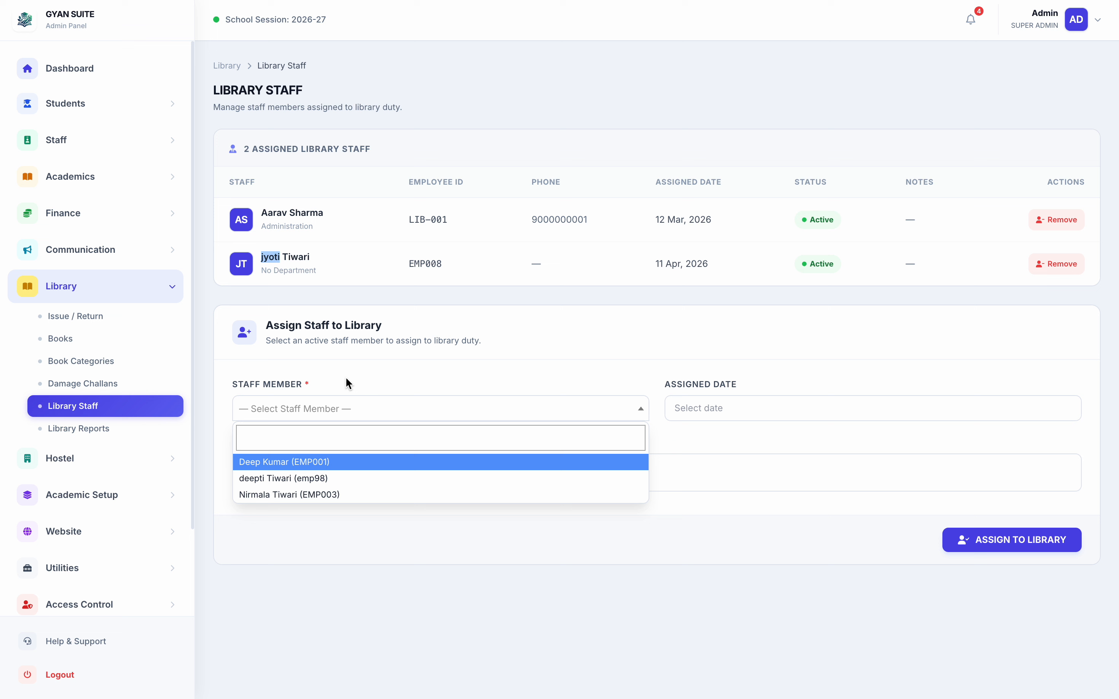
left_click(271, 494)
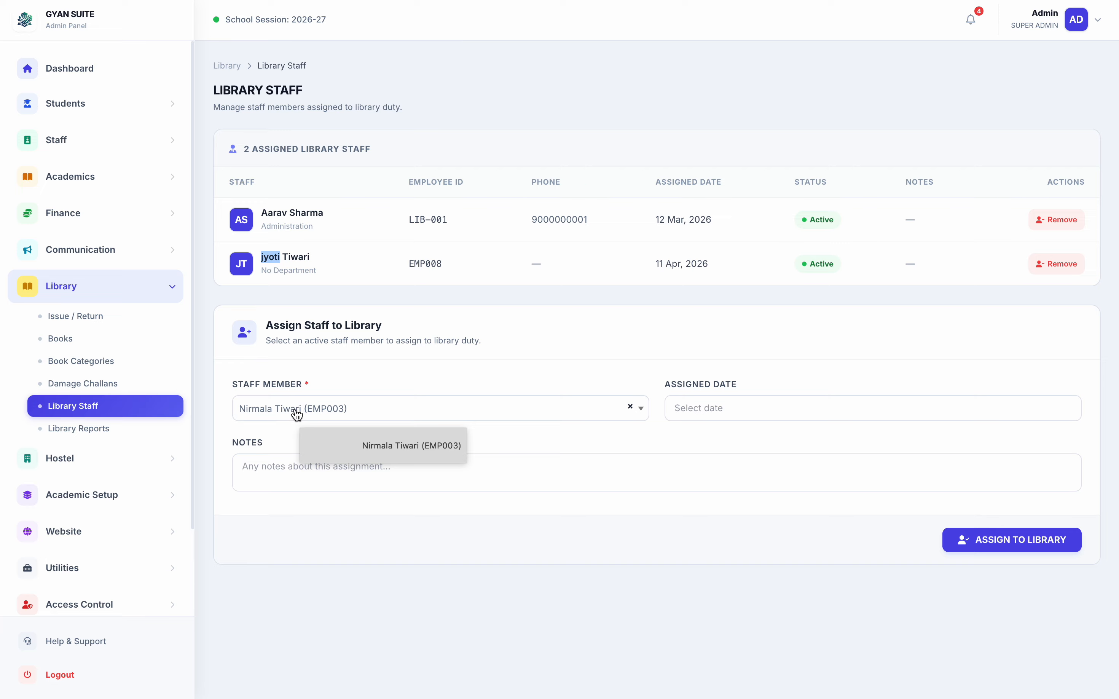
left_click(708, 409)
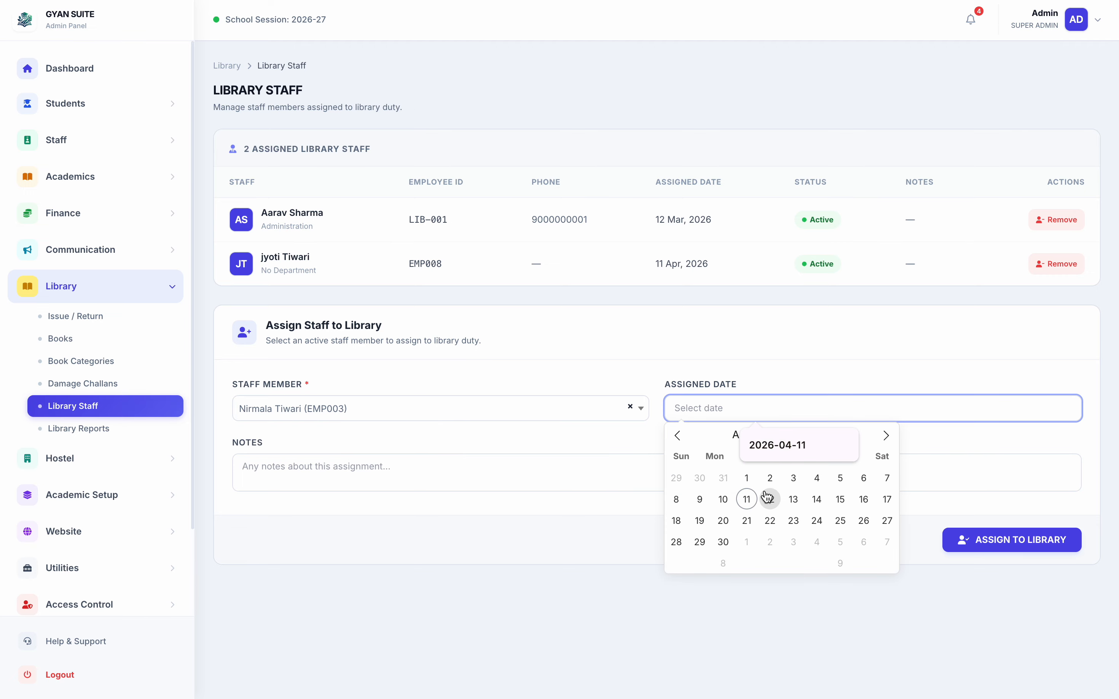
left_click(746, 498)
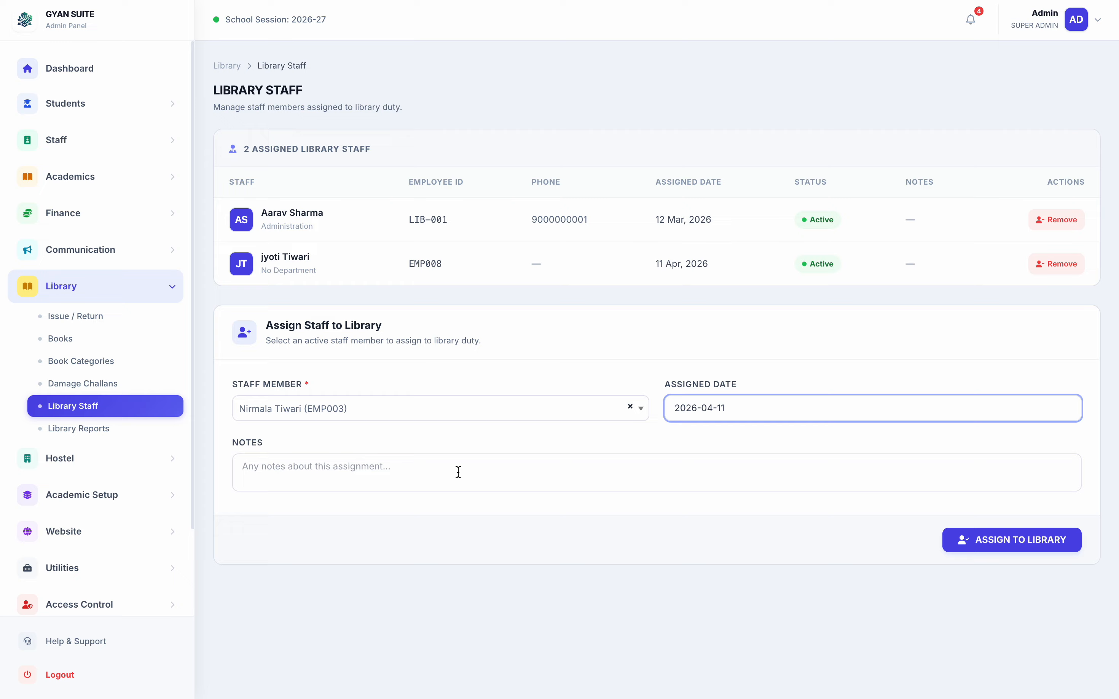
left_click(1030, 544)
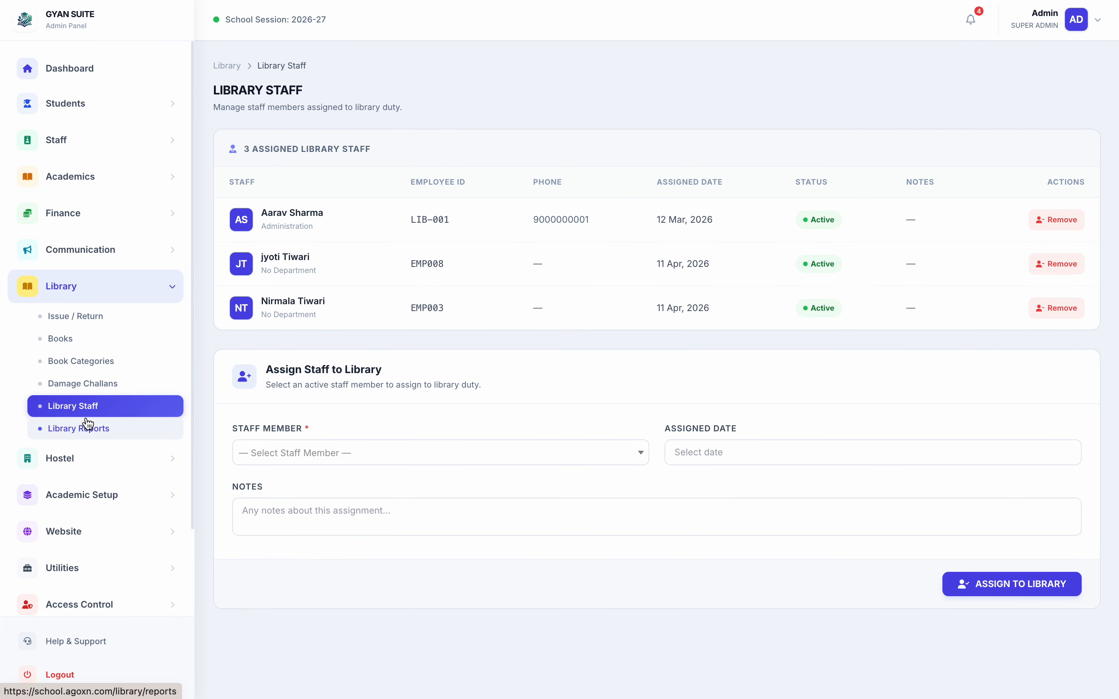
Open the library reports and examine the summary figures for books, copies, availability, issues, overdue items, pending fines and categories.
left_click(65, 430)
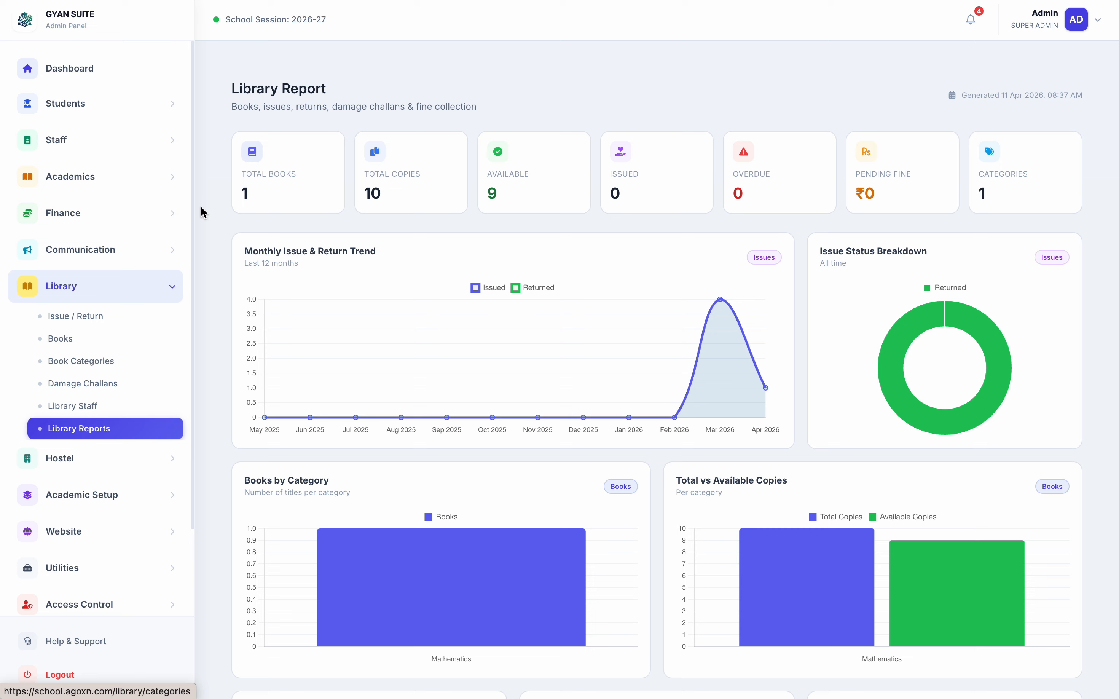
triple_click(257, 167)
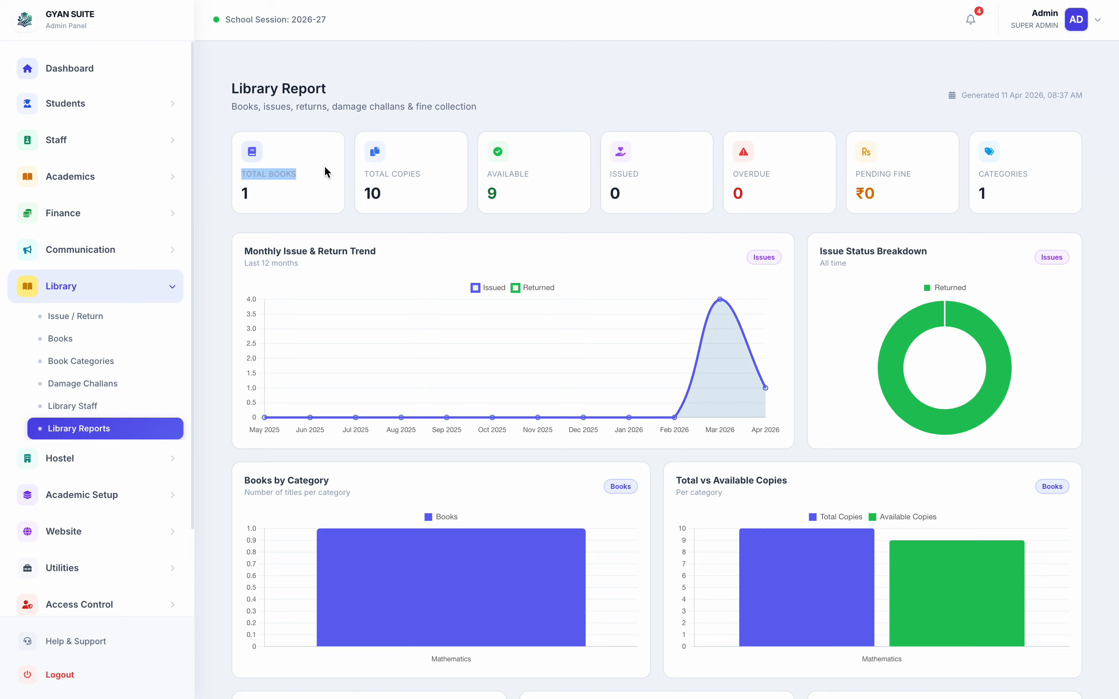
triple_click(277, 171)
triple_click(384, 172)
triple_click(497, 170)
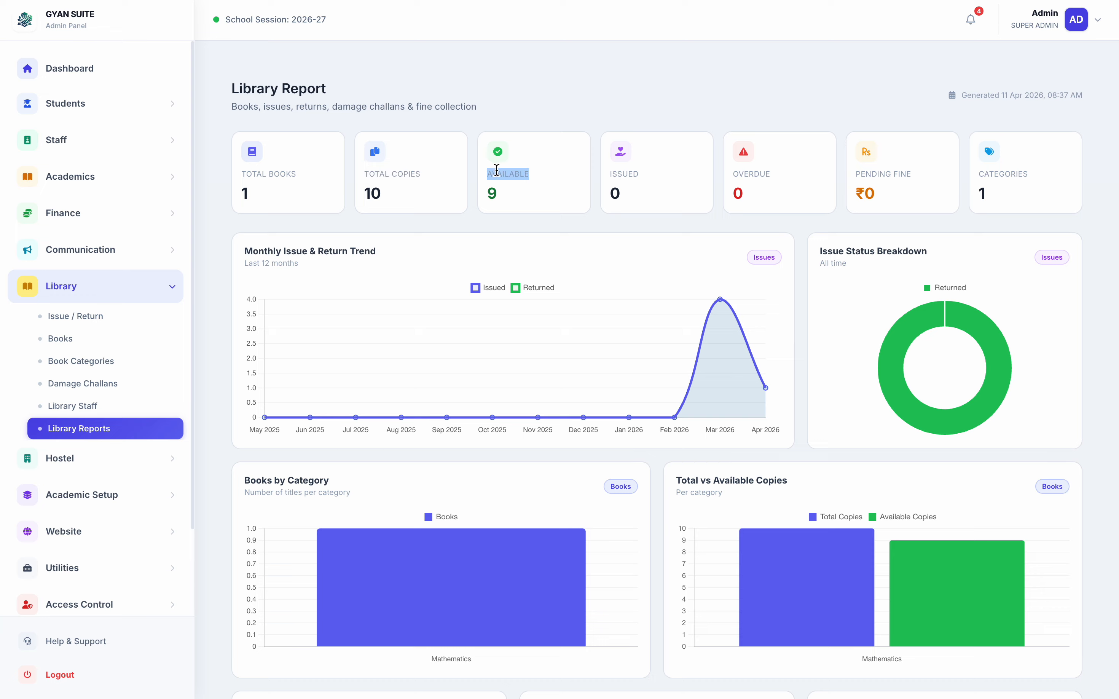
triple_click(622, 174)
triple_click(755, 174)
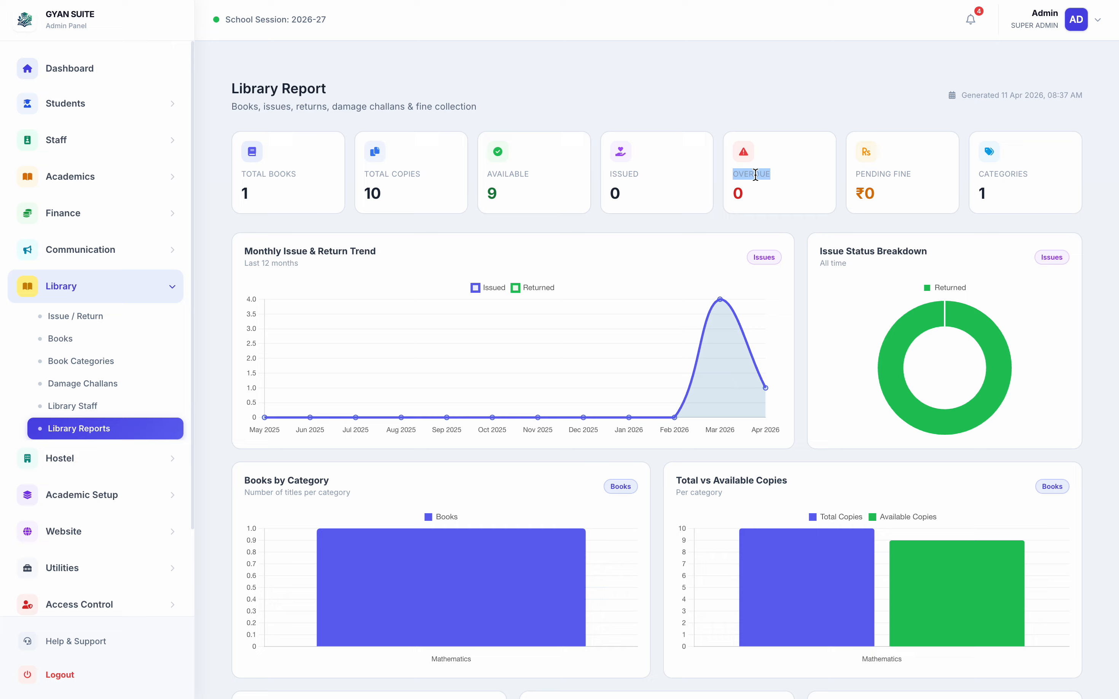
triple_click(883, 174)
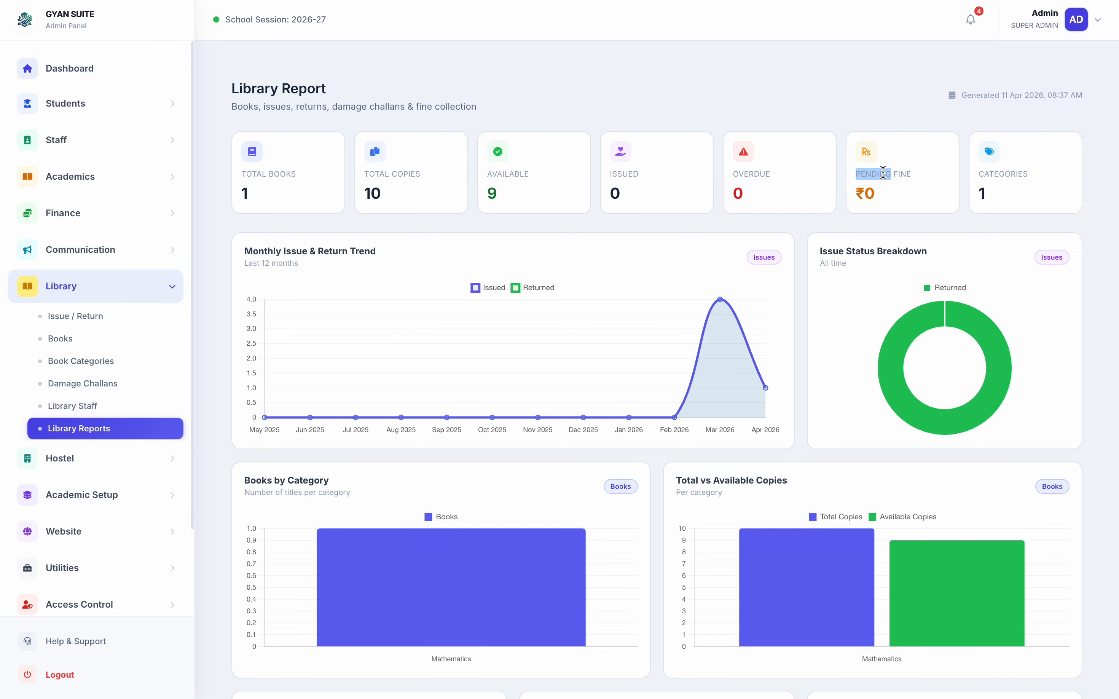
triple_click(1014, 172)
Examine the report's monthly issue and return trend, issue status breakdown, books by category, and total versus available copies charts.
scroll(260, 263, "down", 1)
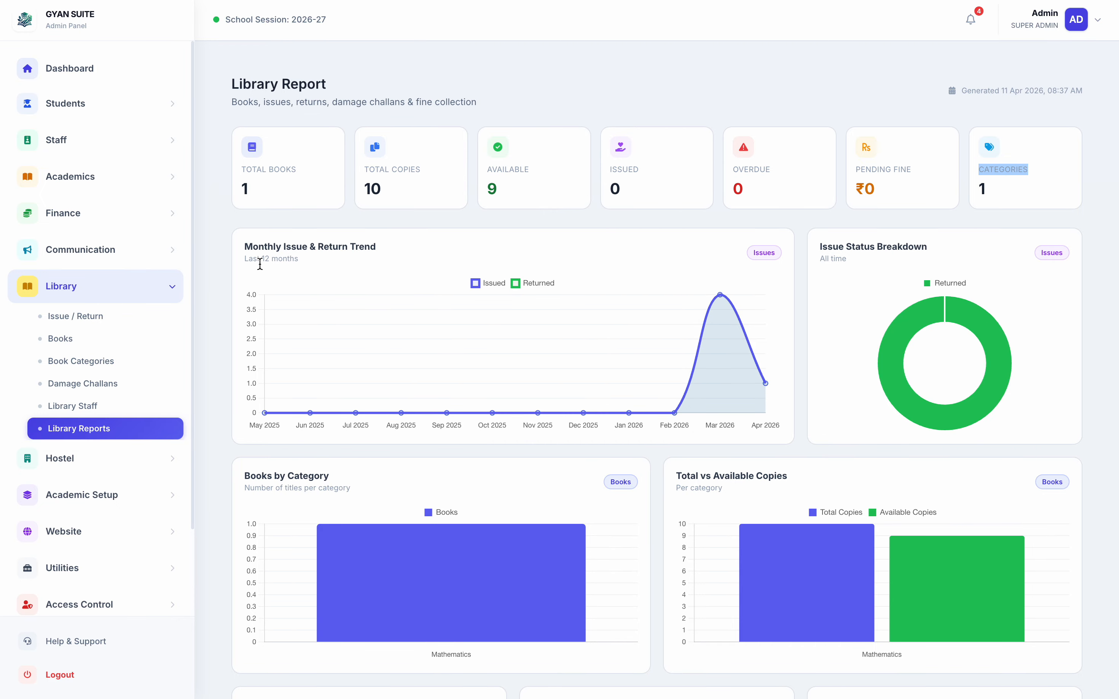
scroll(260, 263, "down", 3)
triple_click(276, 186)
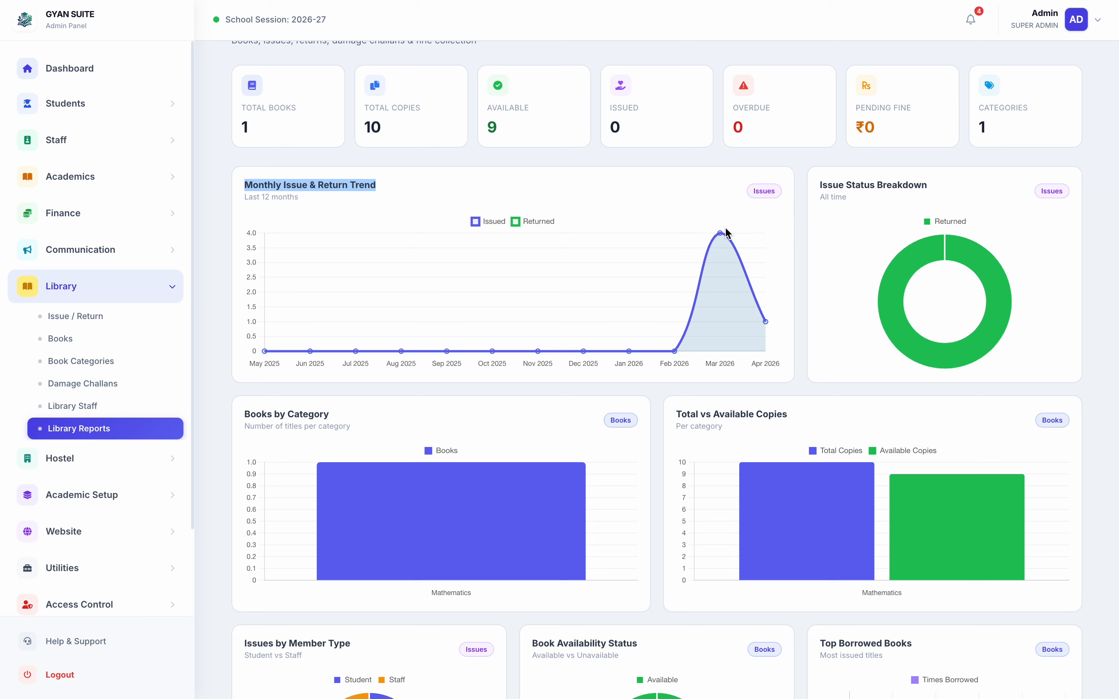
mouse_move(722, 236)
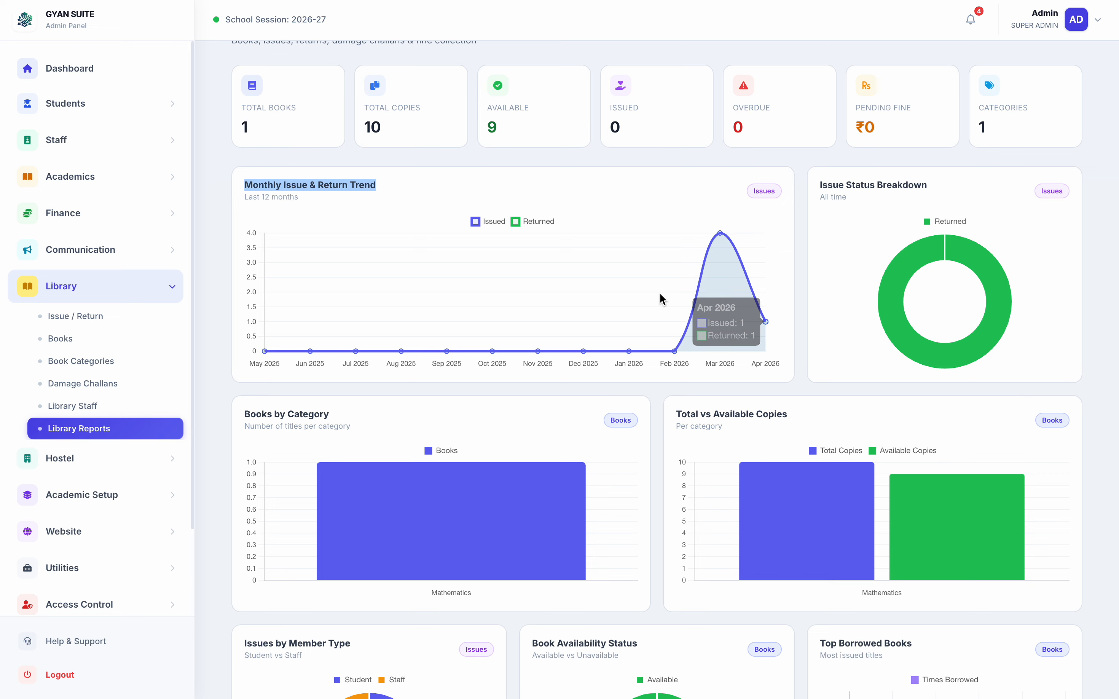
triple_click(860, 184)
mouse_move(929, 254)
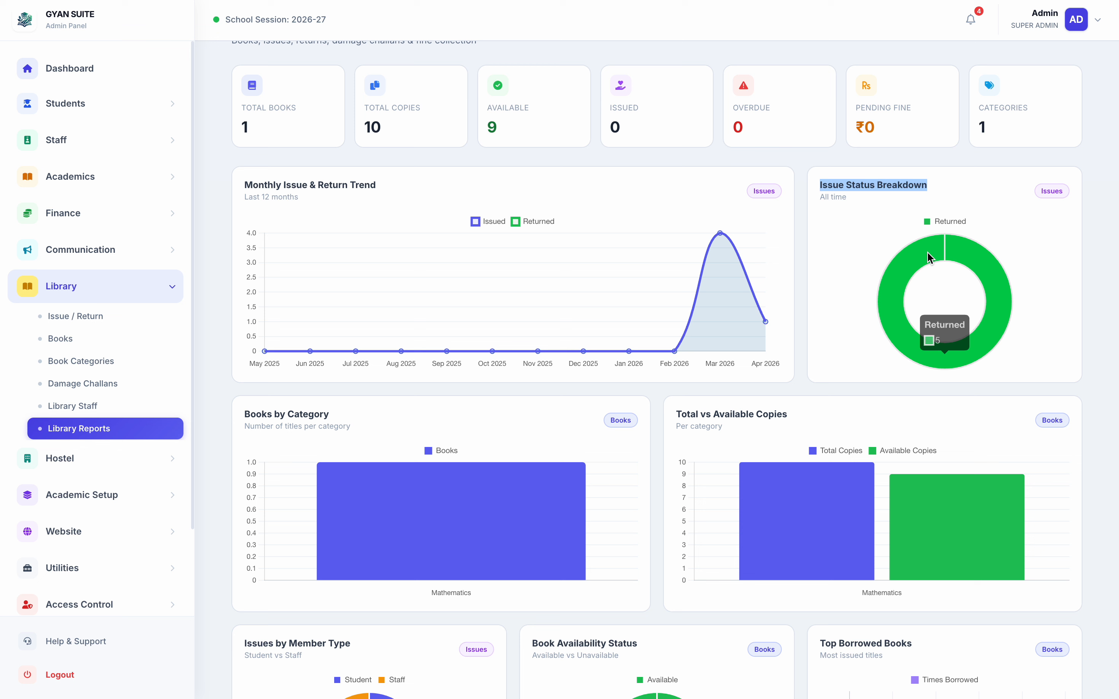
scroll(674, 380, "down", 3)
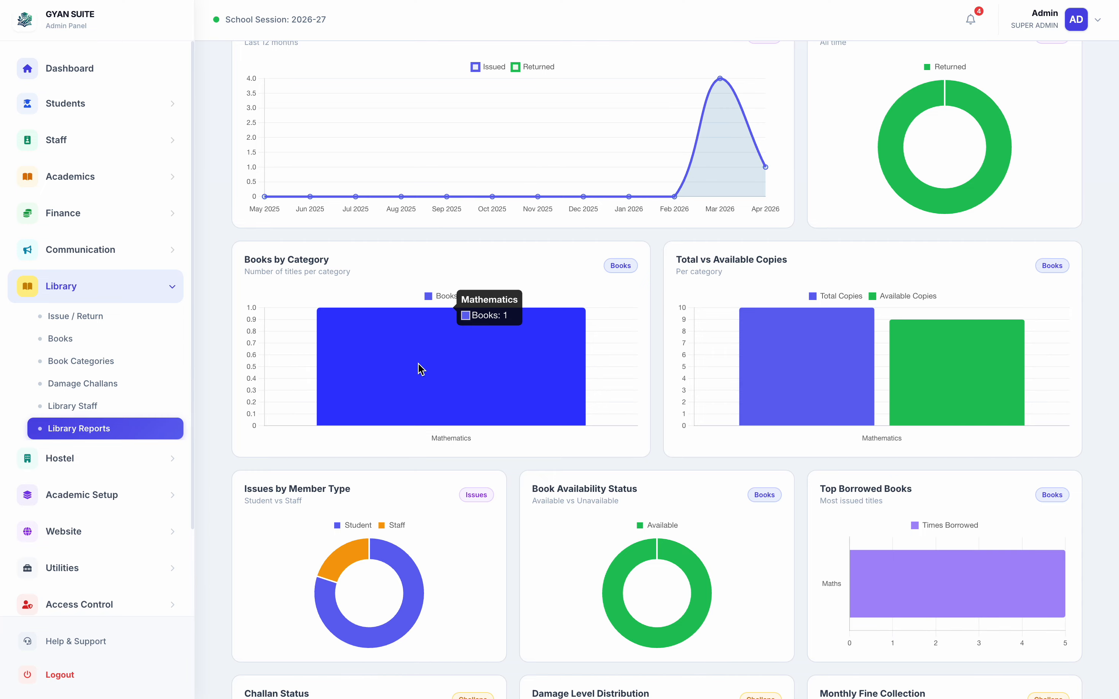
triple_click(733, 261)
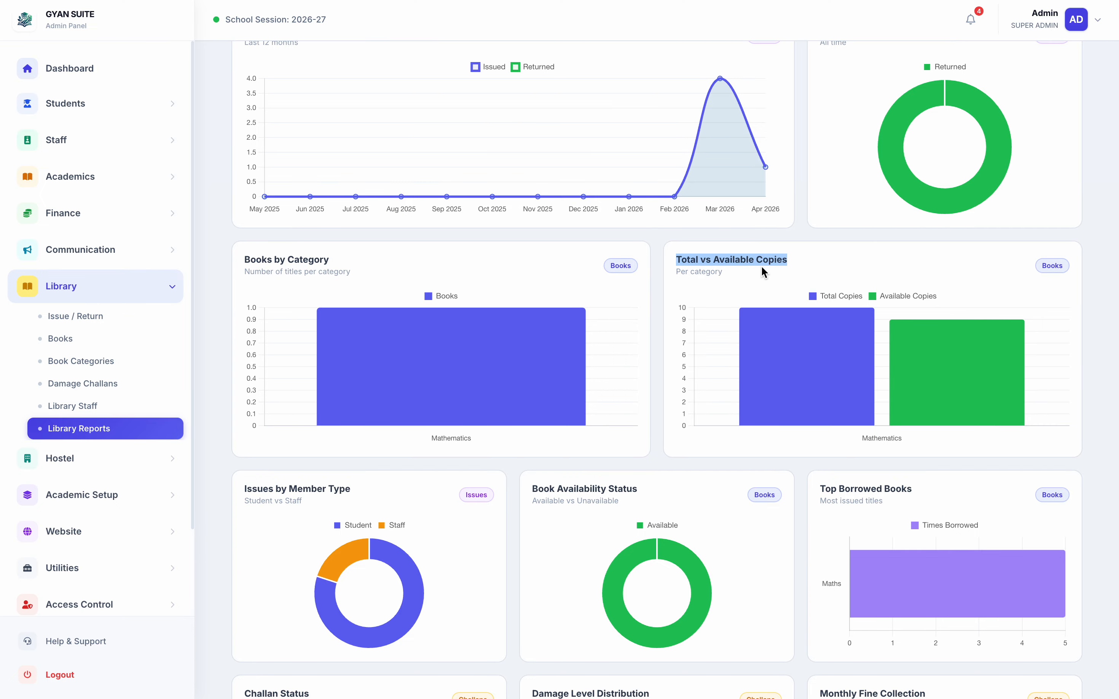
Examine the report's charts for issues by member type, book availability status and top borrowed books.
scroll(649, 464, "down", 2)
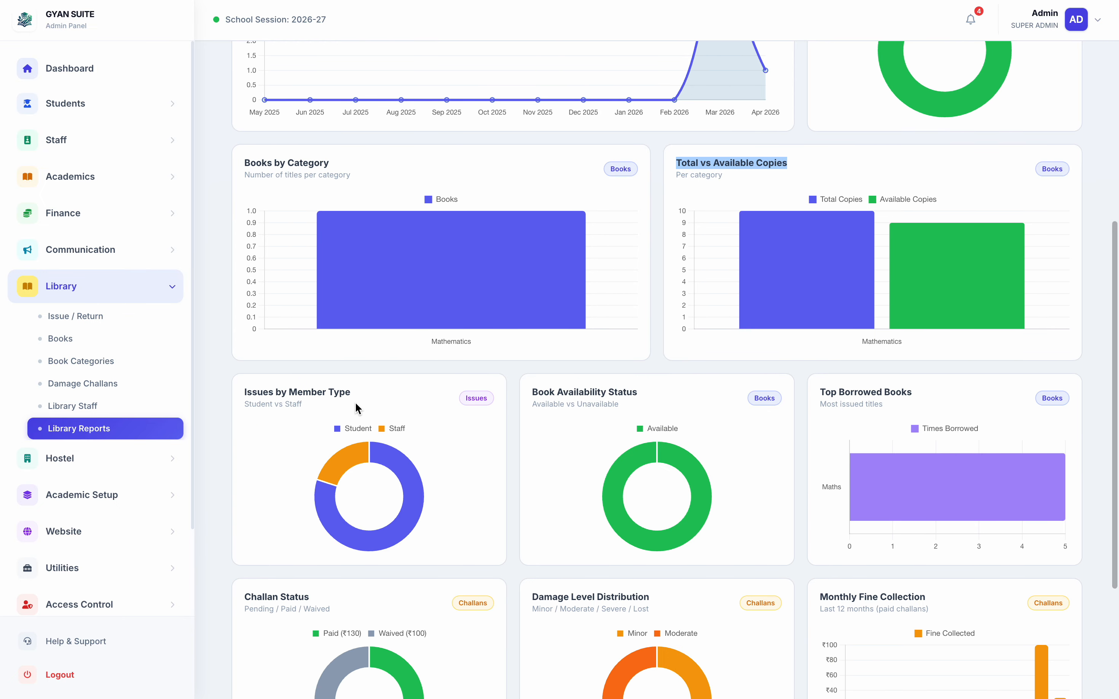
left_click(265, 392)
triple_click(265, 392)
mouse_move(349, 462)
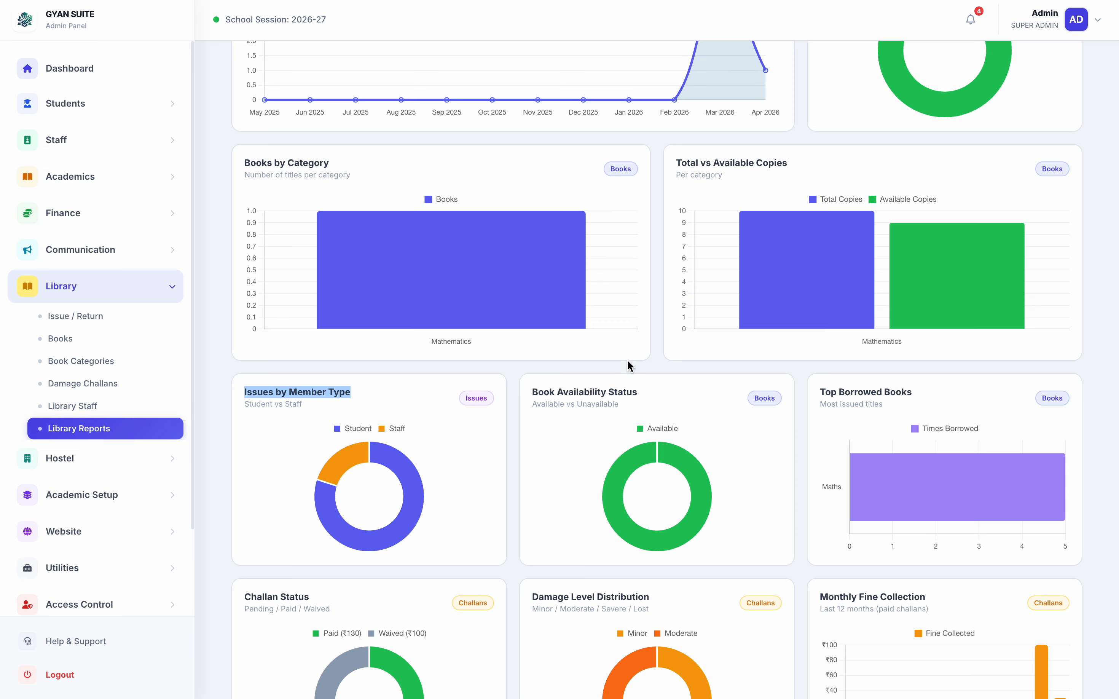
triple_click(579, 390)
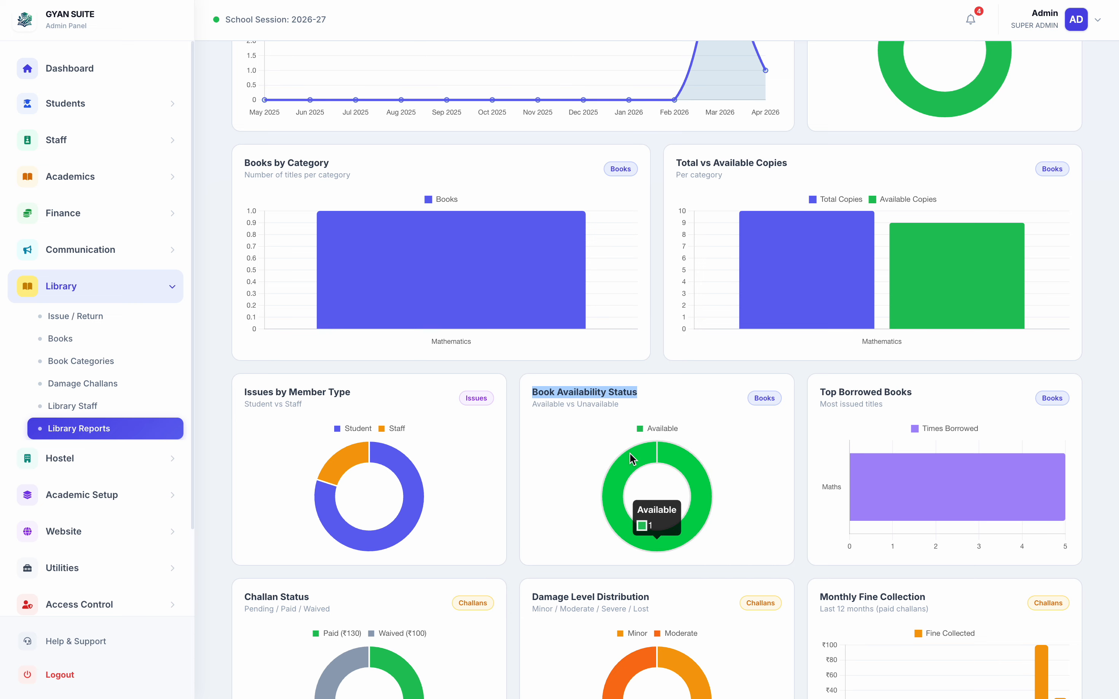
left_click(840, 392)
triple_click(840, 393)
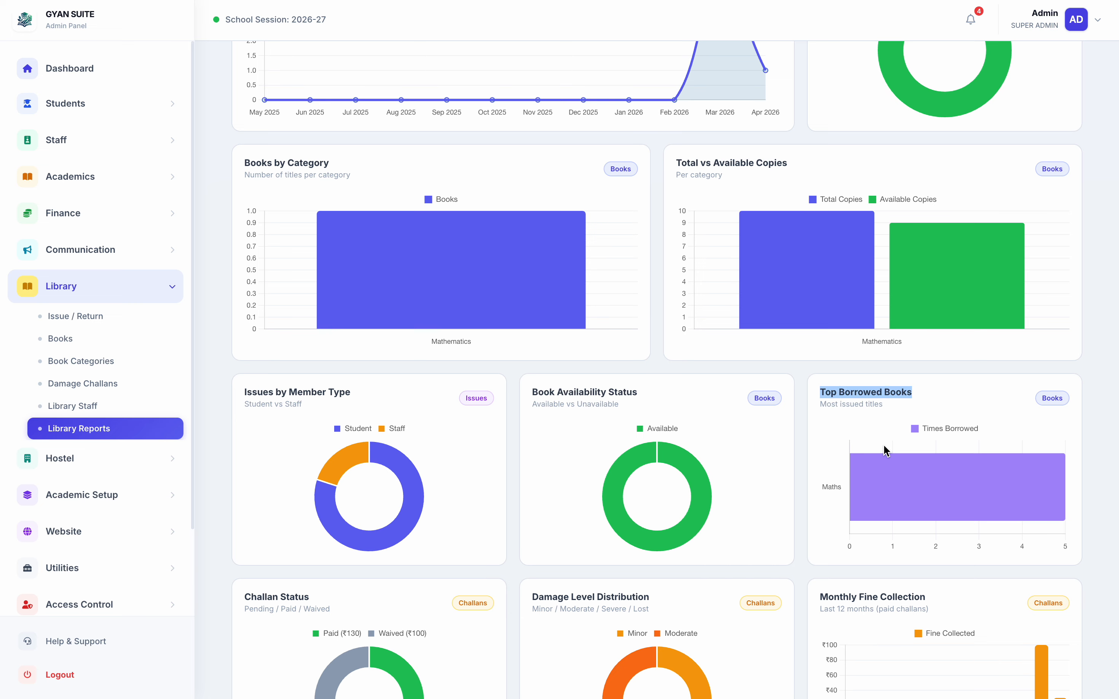
Examine the challan status, damage level distribution and monthly fine collection charts, checking the March and April 2026 fine bars.
scroll(884, 450, "down", 5)
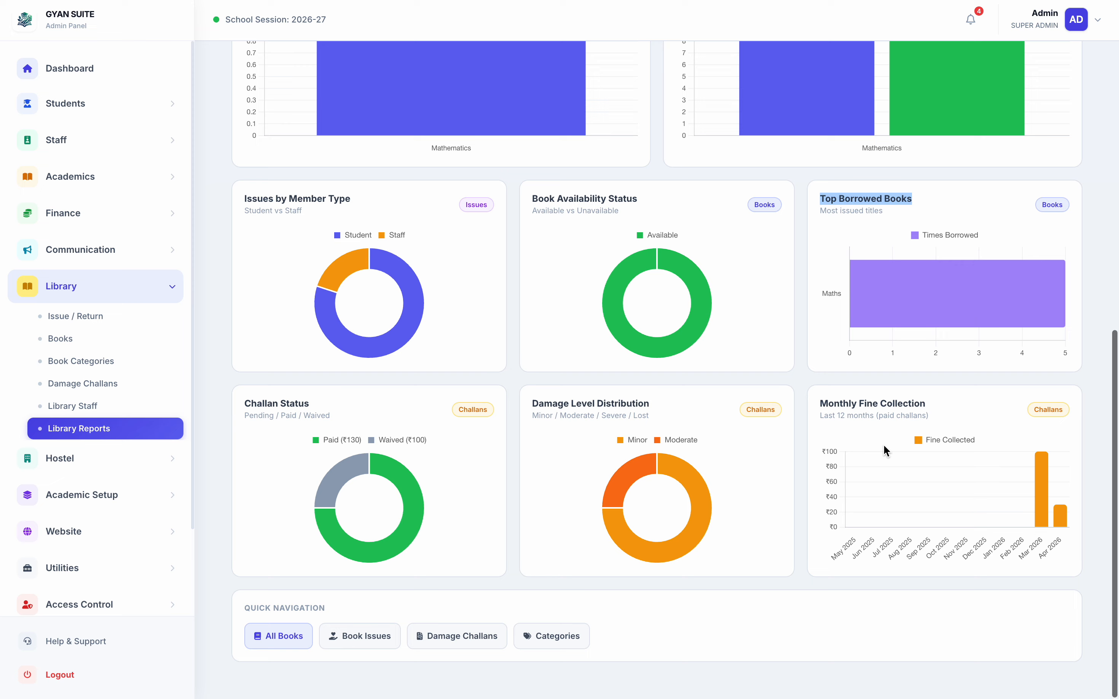
triple_click(279, 398)
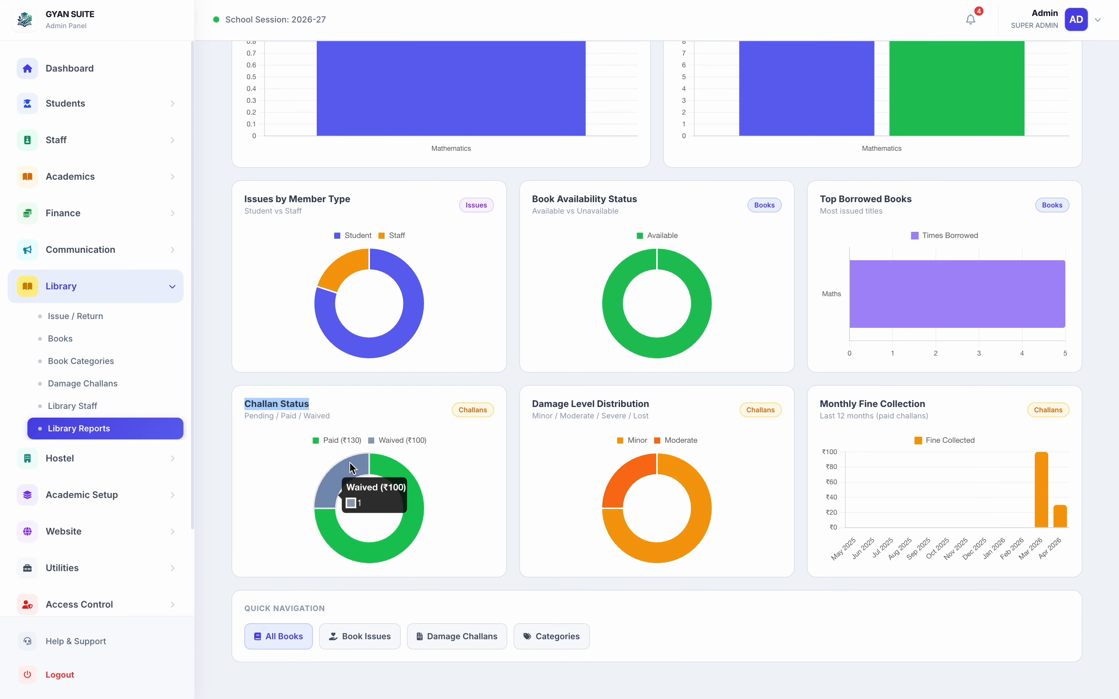
triple_click(579, 401)
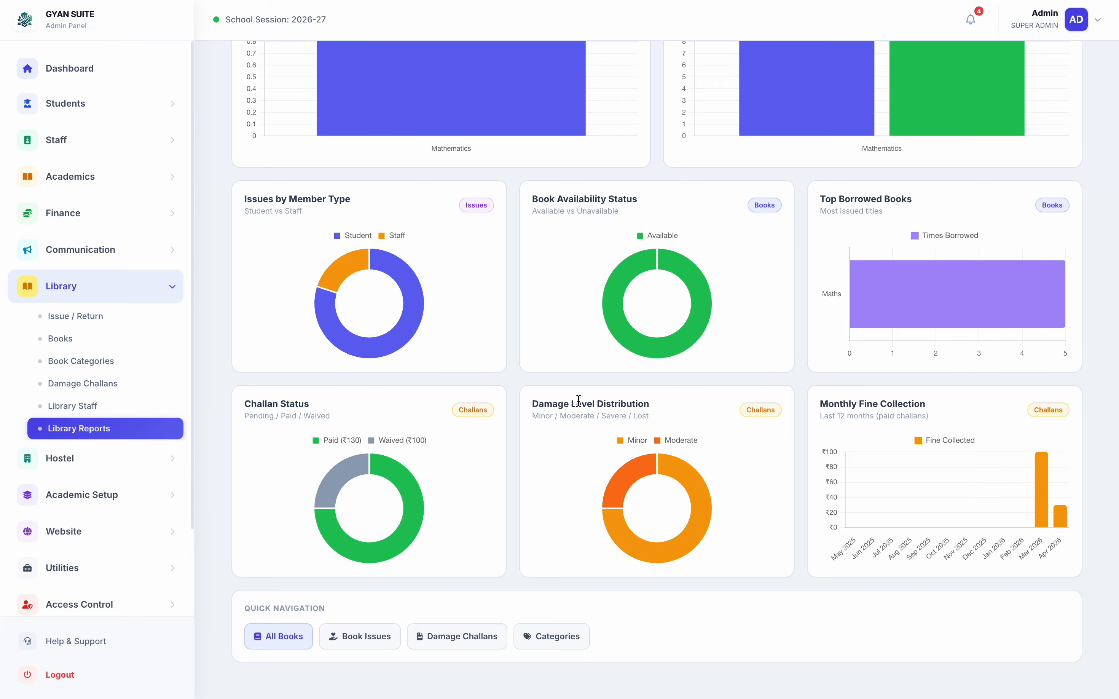
triple_click(857, 404)
mouse_move(1045, 474)
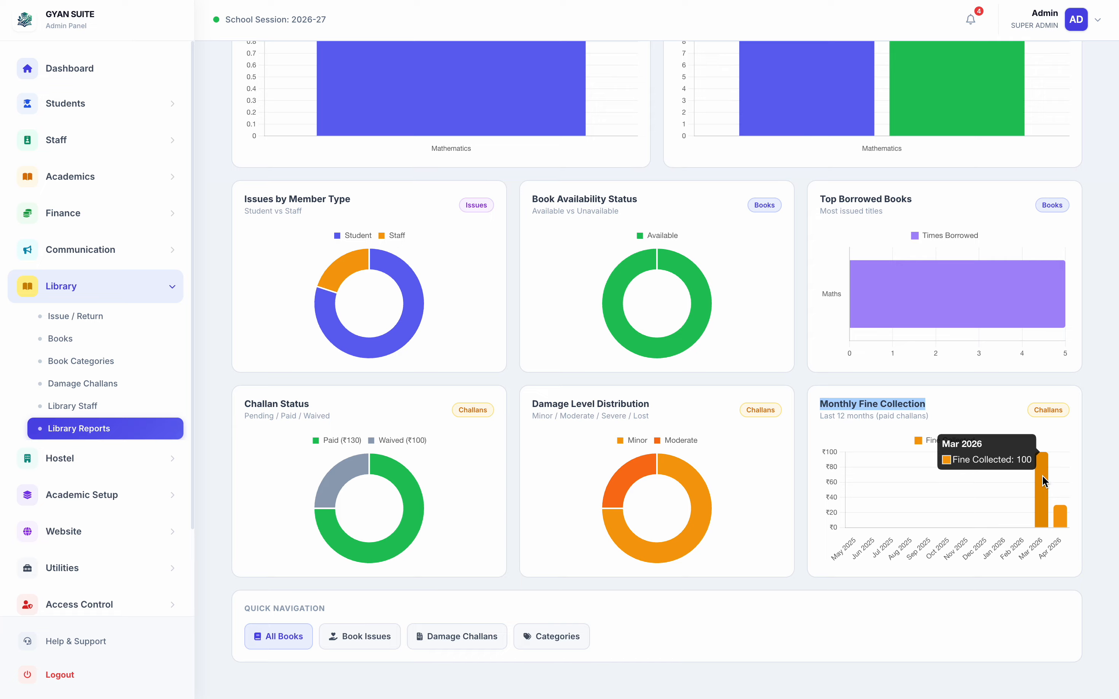
mouse_move(1062, 510)
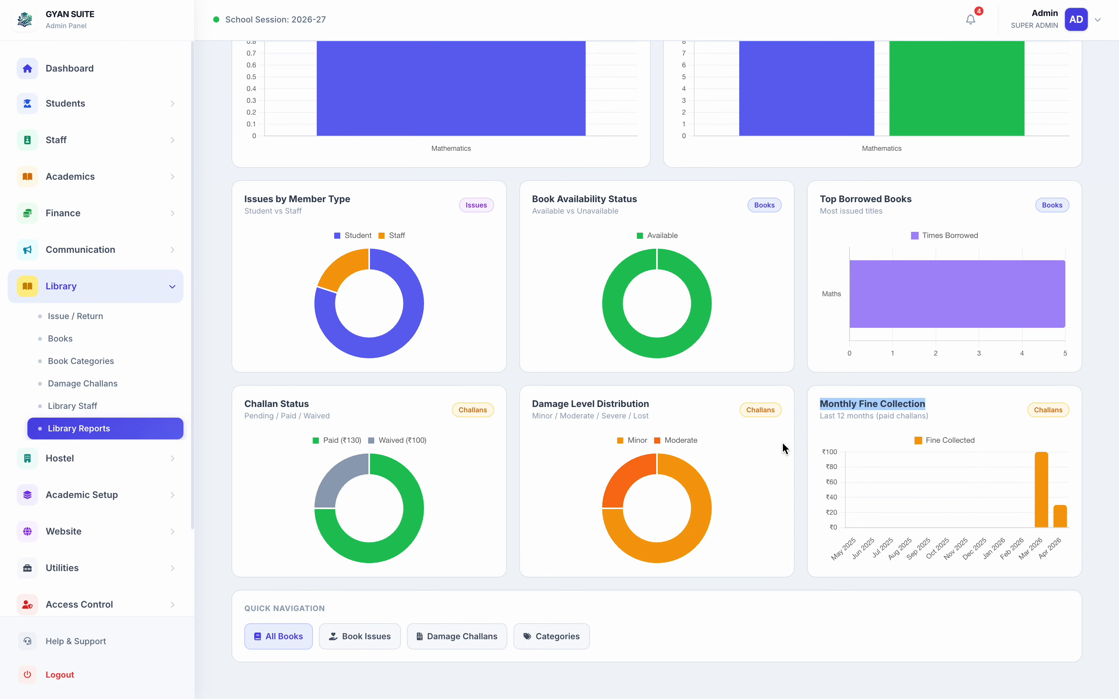
scroll(782, 442, "up", 10)
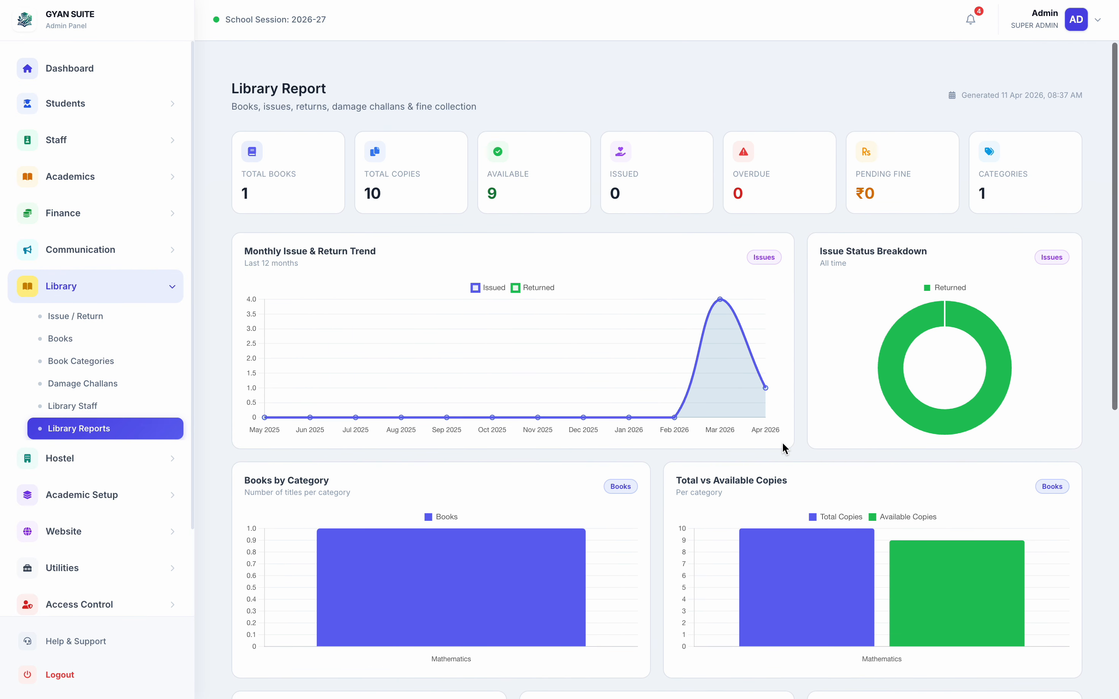
scroll(782, 442, "down", 4)
scroll(783, 447, "down", 5)
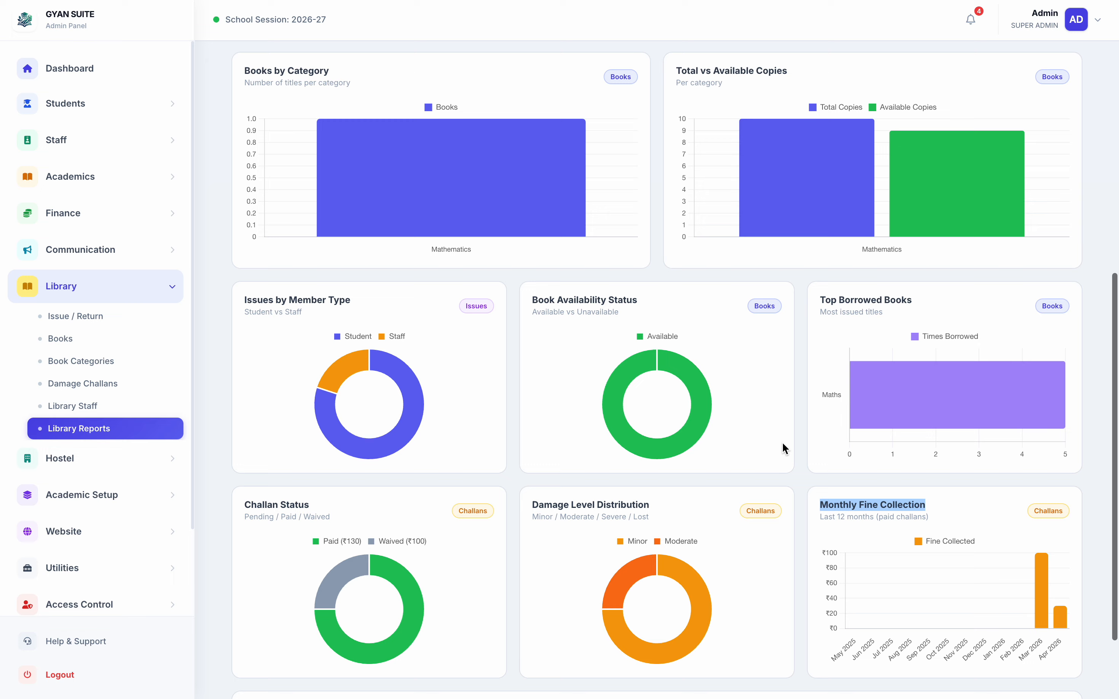